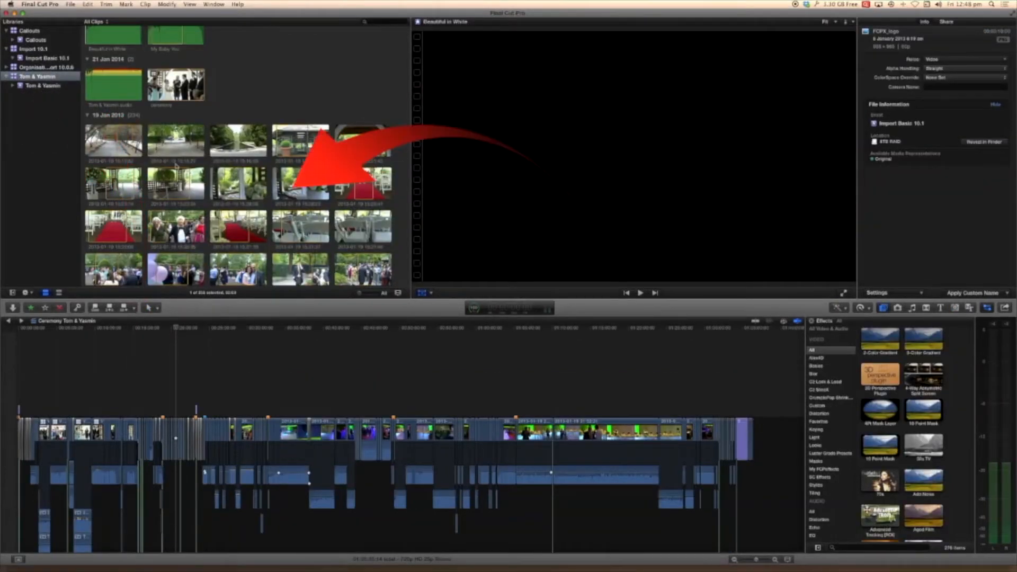
- View the wedding library's projects and the options for creating a new project, event or library
scroll(131, 112, "up", 5)
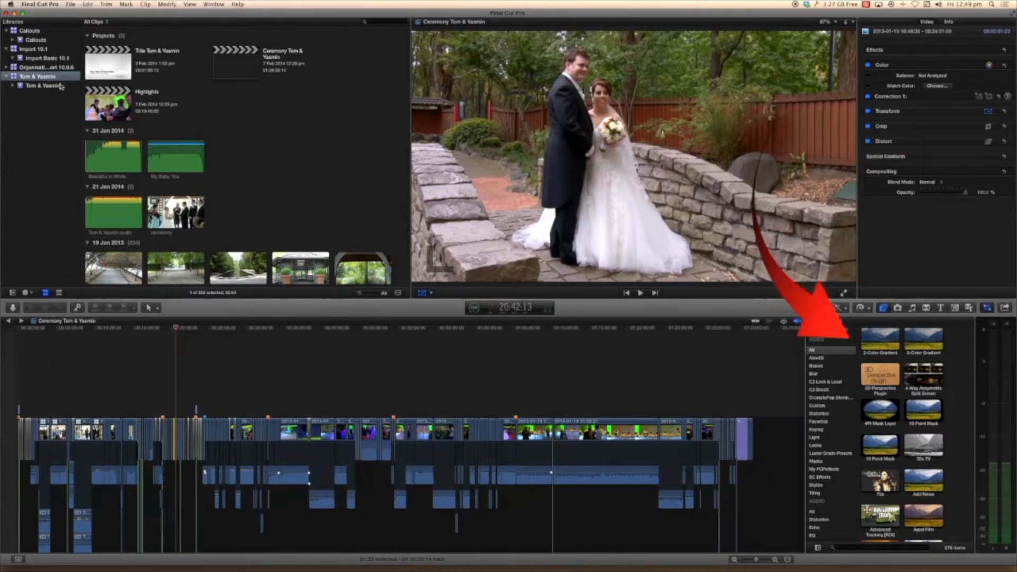
left_click(70, 4)
mouse_move(77, 16)
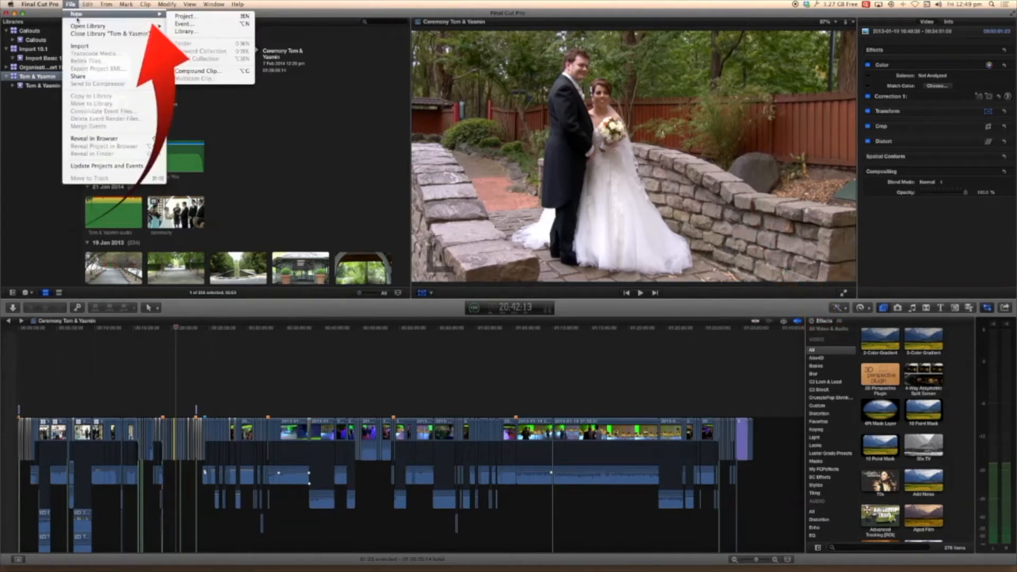
left_click(249, 131)
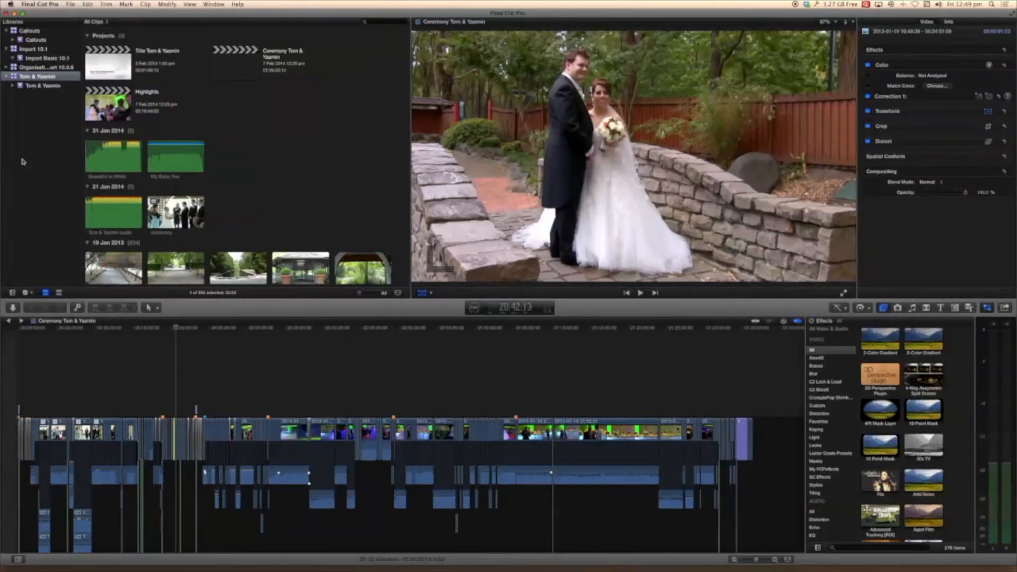
right_click(34, 77)
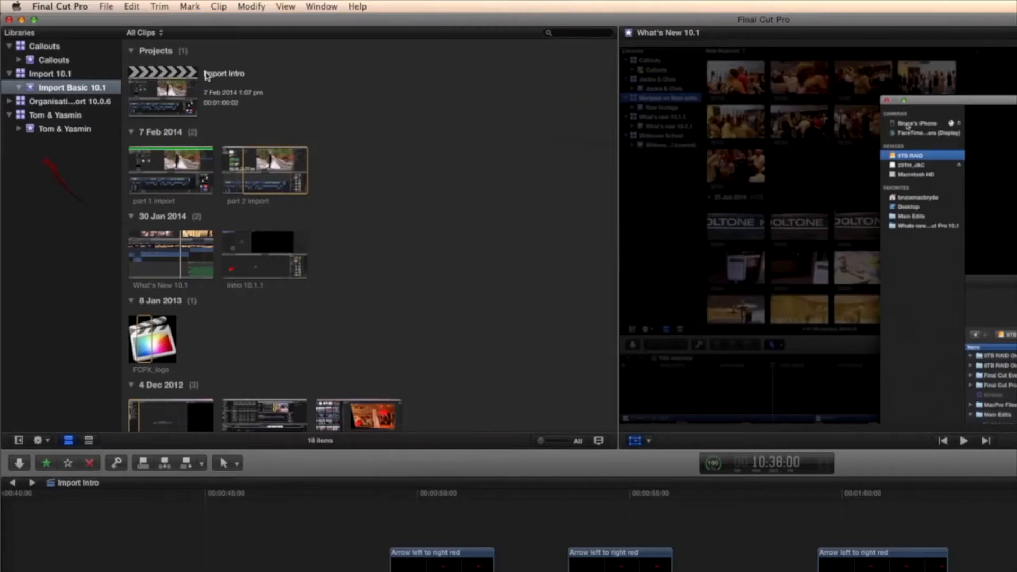
- Review the playback and import preferences, switching background rendering off and back on
left_click(59, 6)
left_click(63, 38)
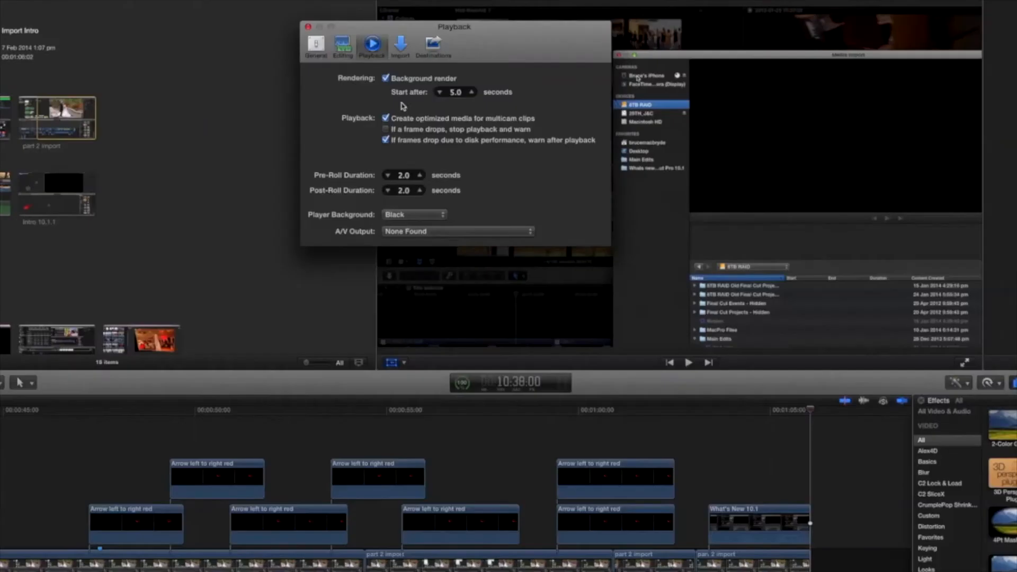
left_click(386, 79)
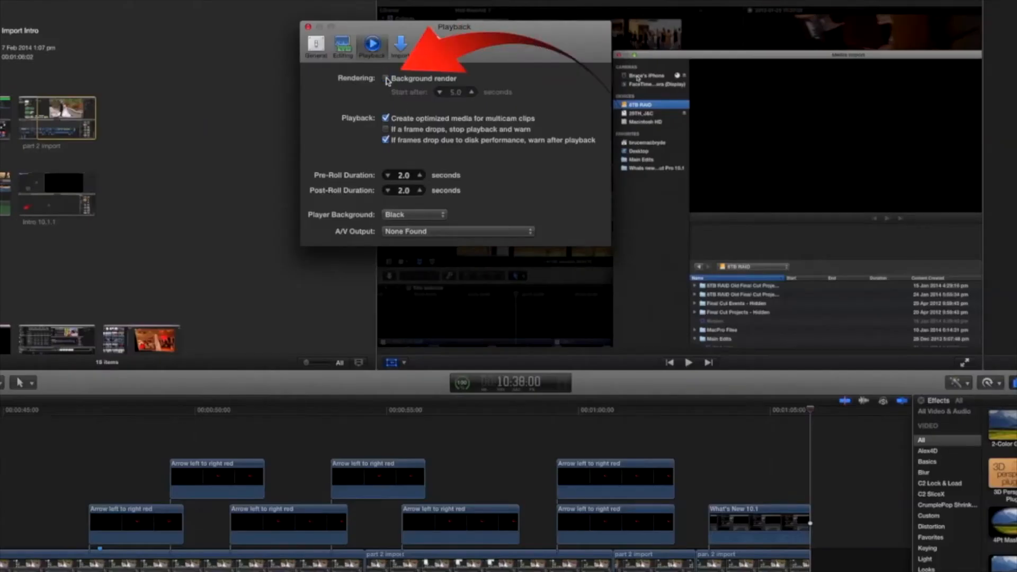
left_click(386, 78)
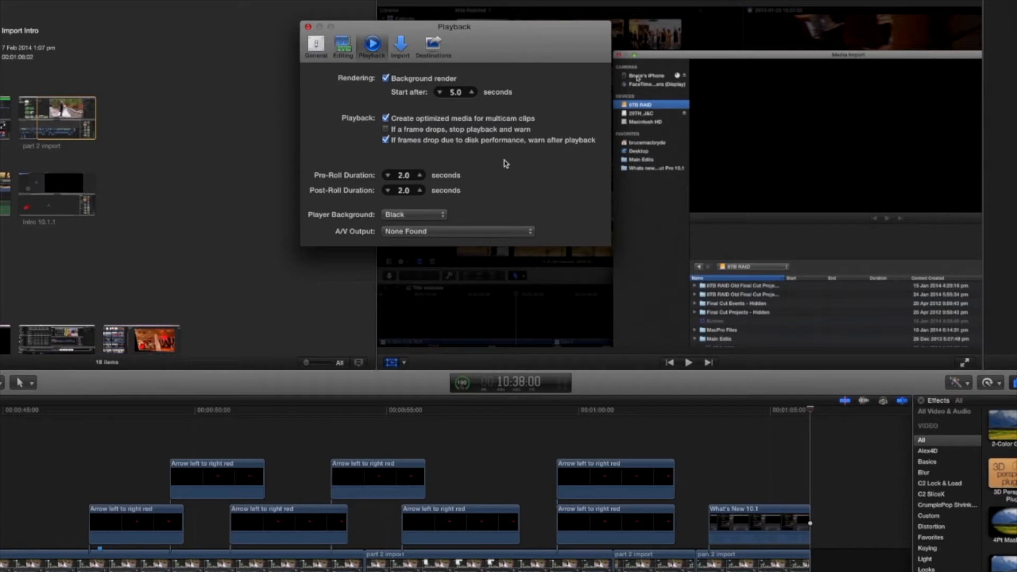
left_click(401, 47)
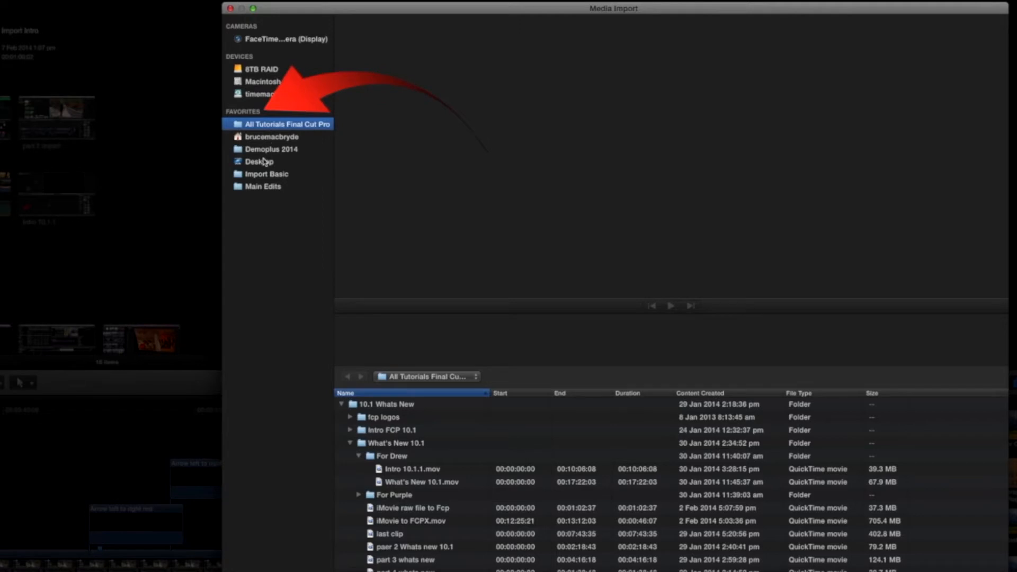
- Browse the All Tutorials Final Cut Pro folder for import, collapsing 10.1 Whats New and exploring Editing Basic inside Tutorial FCP 10.0.6
left_click(342, 405)
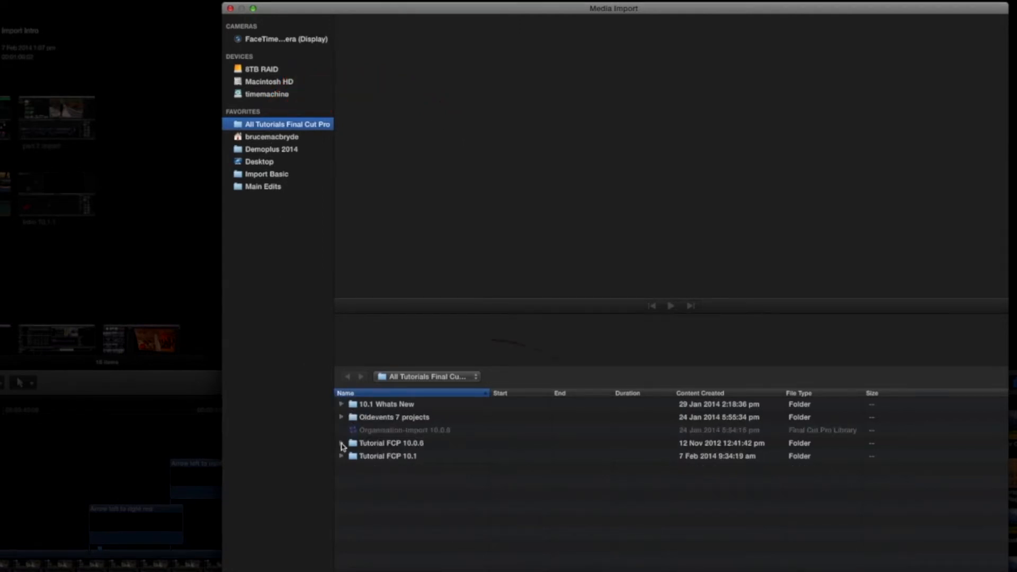
left_click(341, 443)
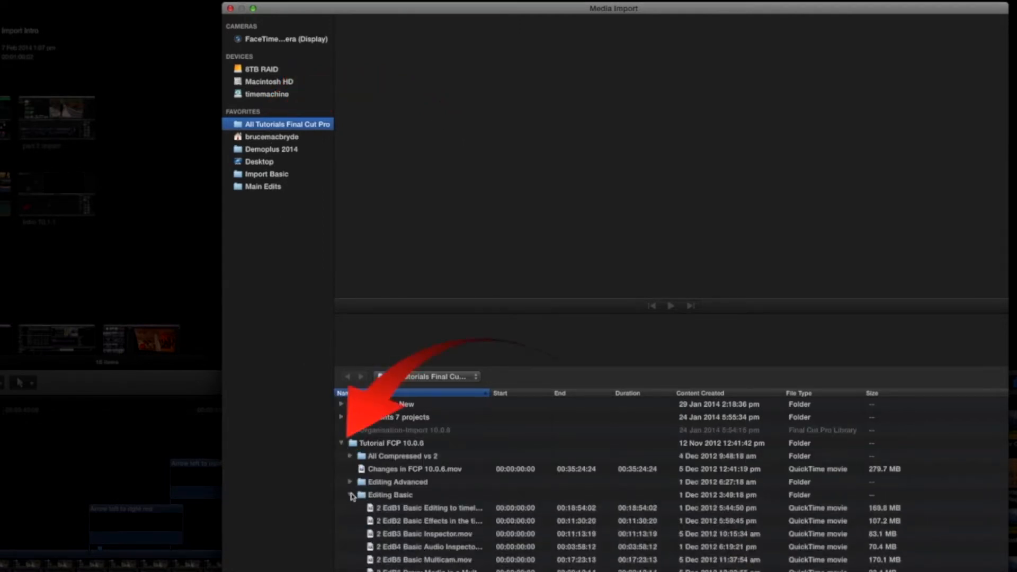
left_click(352, 495)
scroll(351, 496, "down", 1)
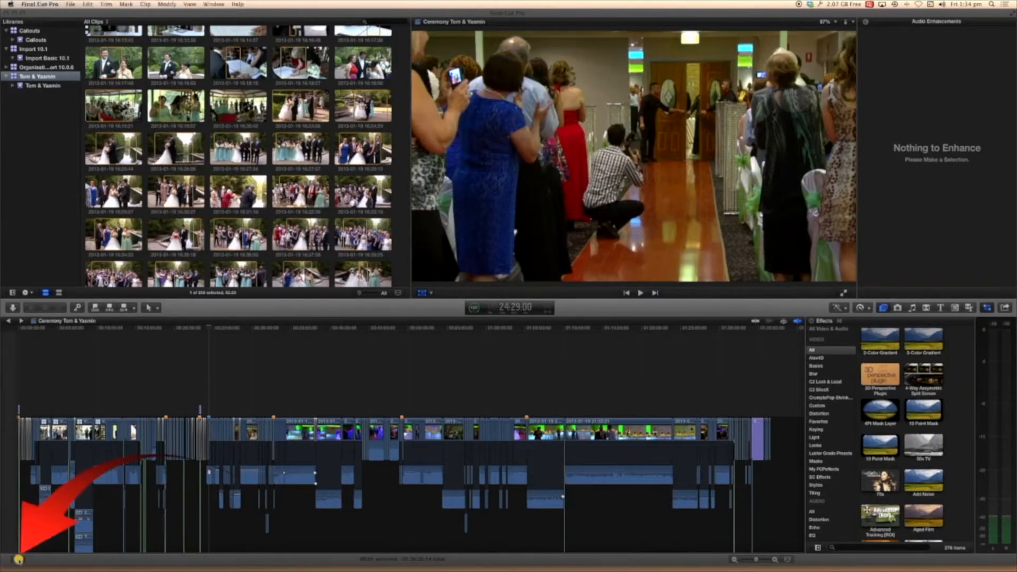
- Open the timeline index, list all clips and jump to the clip at 29:04:15
left_click(18, 559)
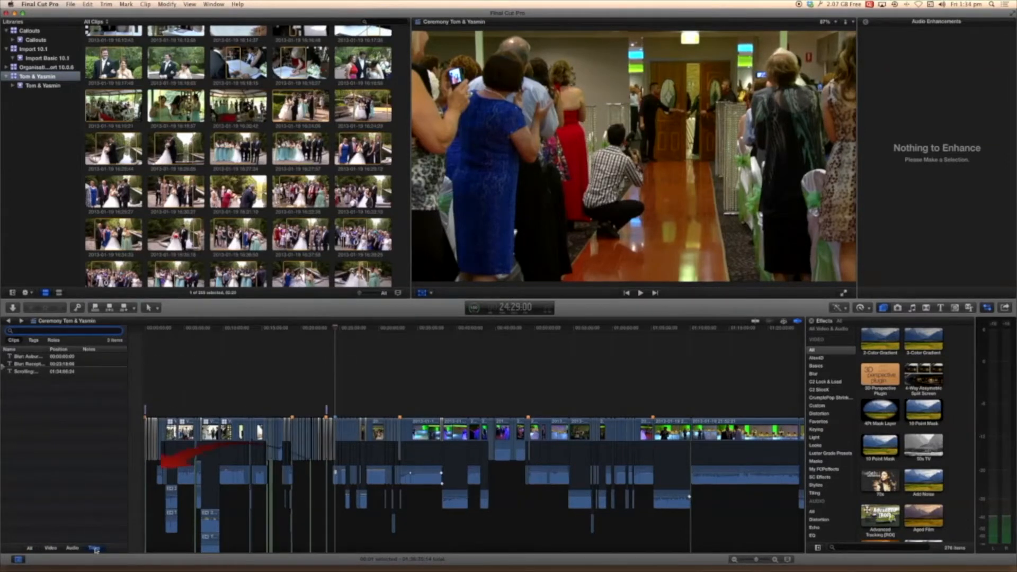
left_click(30, 548)
scroll(41, 401, "down", 5)
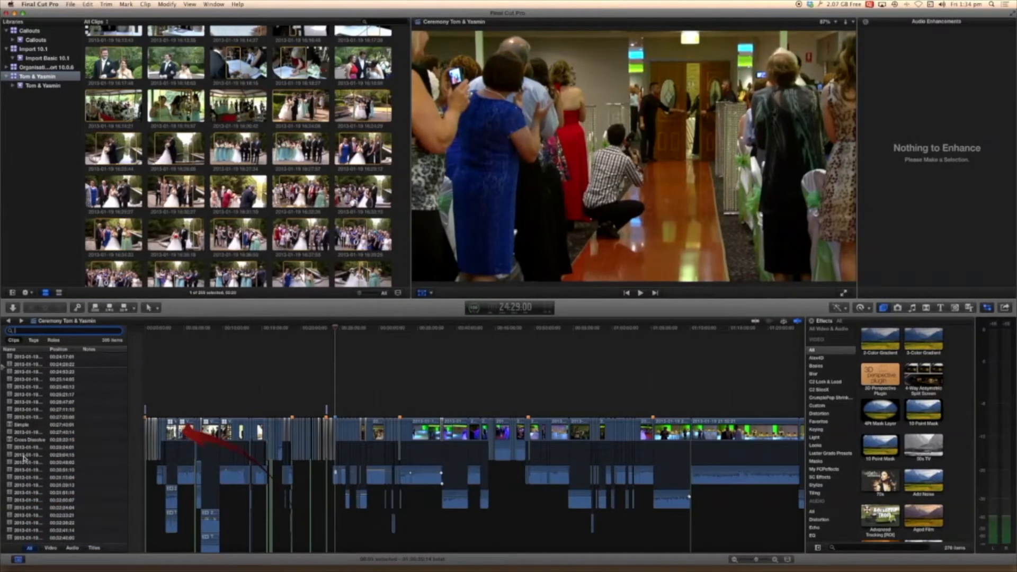
left_click(24, 456)
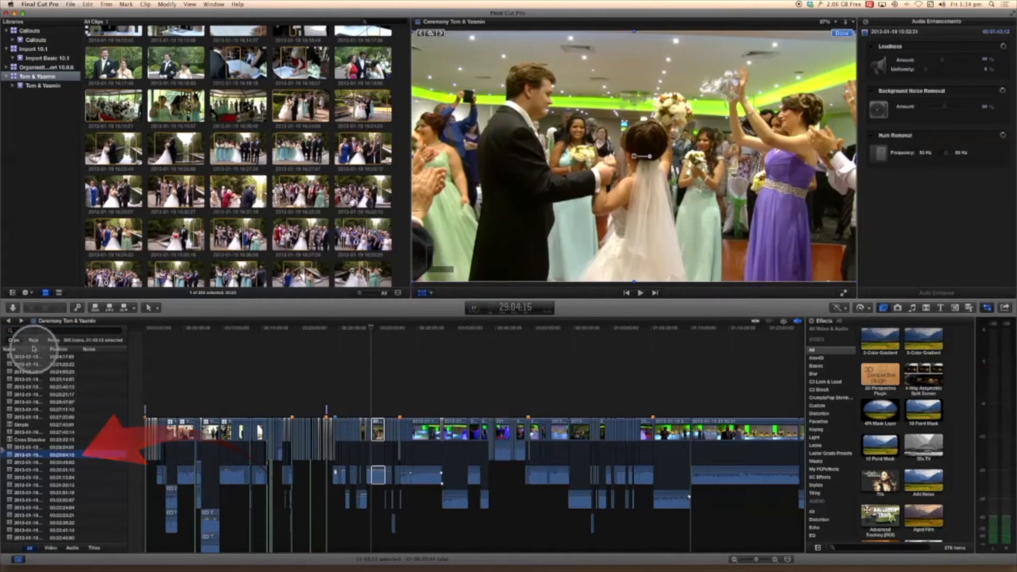
- List the timeline's tags in the index and move the playhead from the couple's dance back to the red bridge shot
left_click(34, 340)
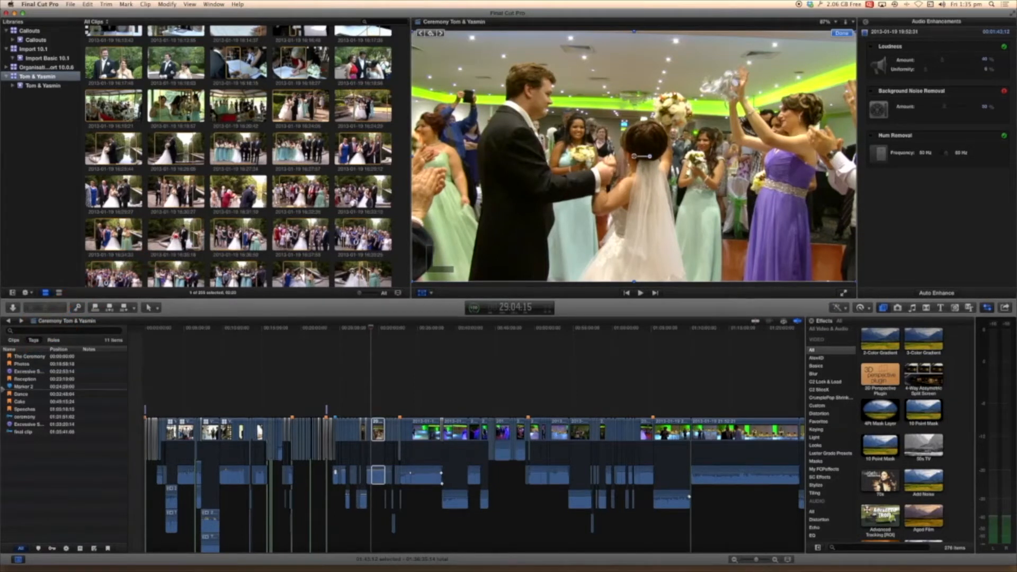
mouse_move(372, 330)
left_mouse_down()
mouse_move(474, 340)
mouse_move(447, 348)
left_mouse_up()
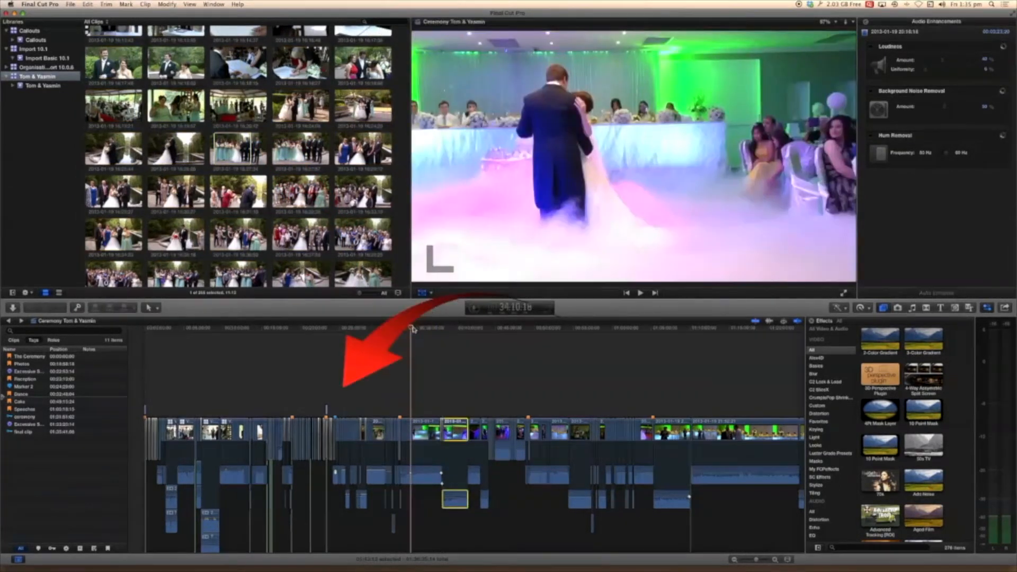
left_click_drag(412, 330, 311, 330)
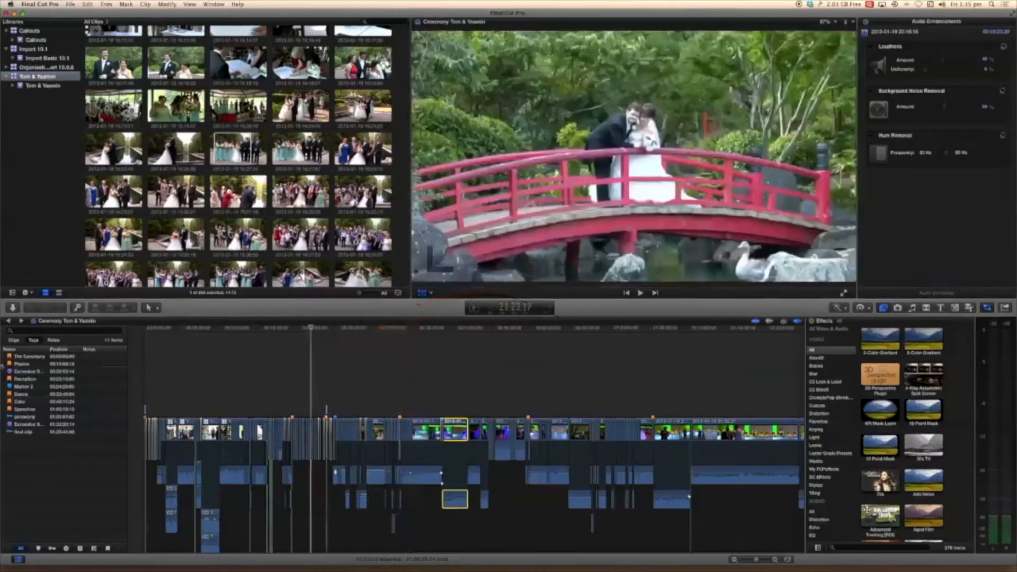
key("super+1")
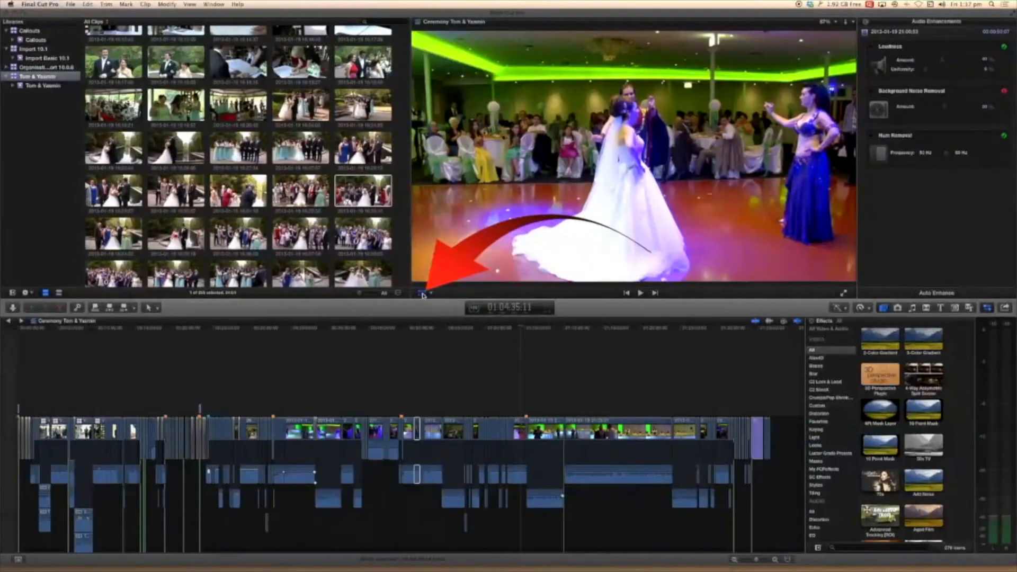
- View the viewer's Transform, Crop and Distort tool options and dismiss them
left_click(422, 294)
left_click(432, 293)
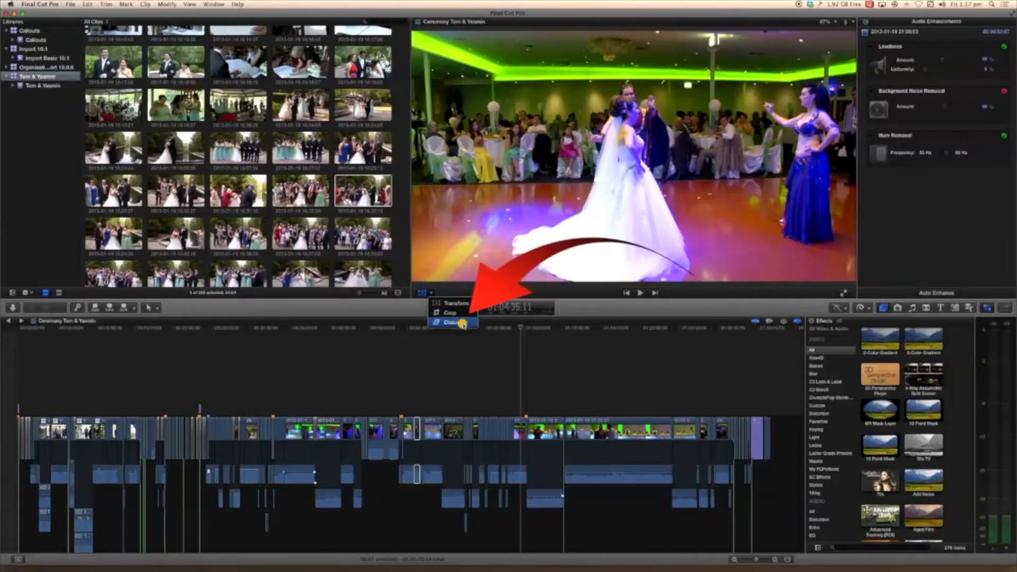
left_click(454, 257)
- Activate Transform on the dance clip, scale its image down slightly and rotate it clockwise
left_click(424, 292)
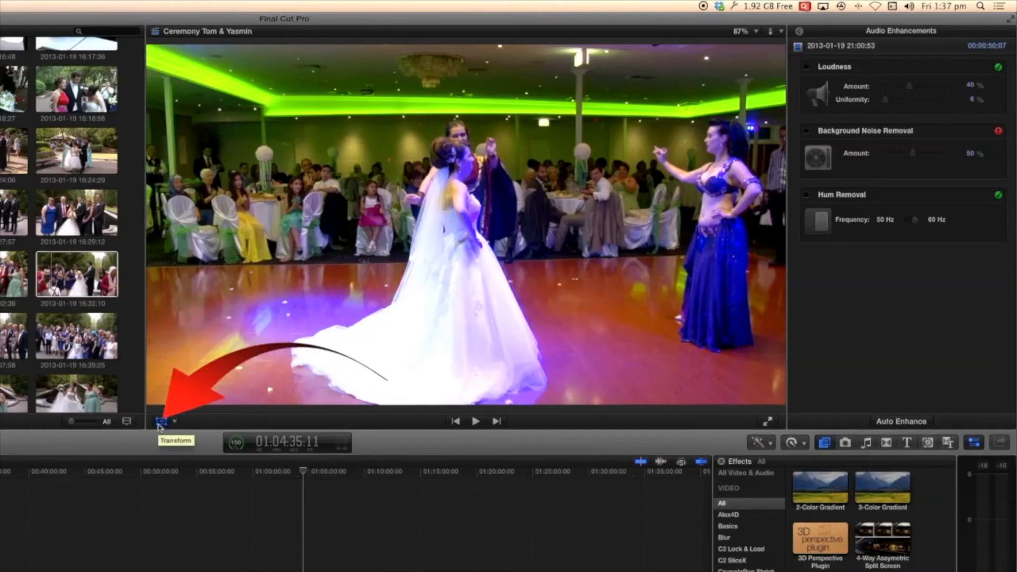
left_click(160, 422)
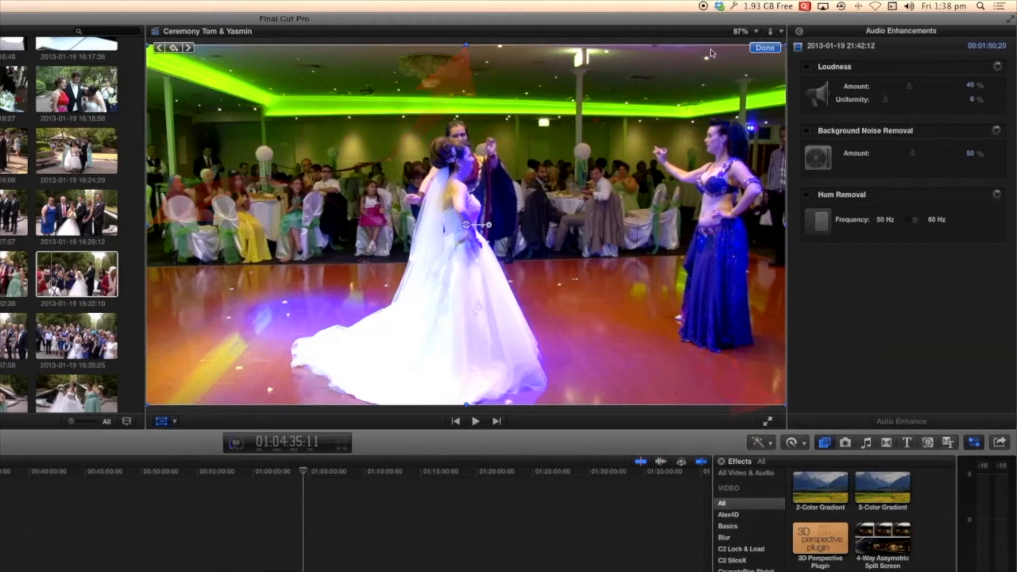
mouse_move(466, 43)
left_mouse_down()
mouse_move(468, 144)
mouse_move(472, 42)
left_mouse_up()
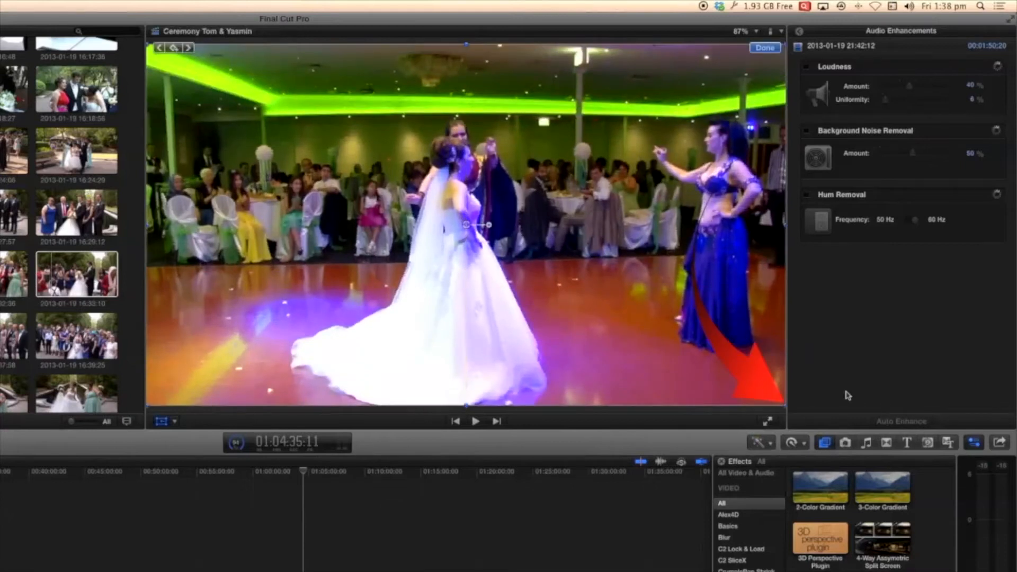
left_click_drag(784, 407, 767, 395)
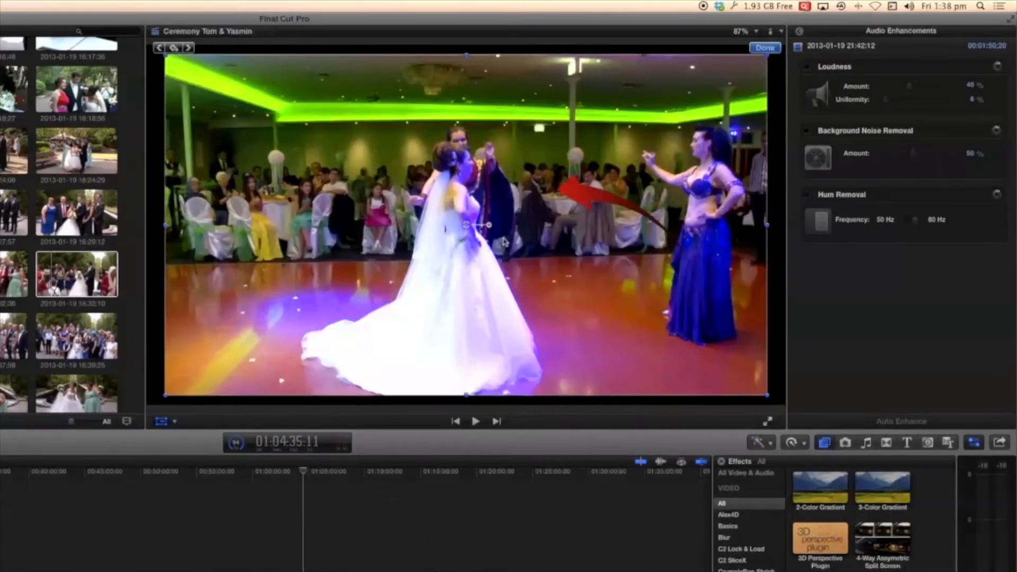
mouse_move(488, 226)
left_mouse_down()
mouse_move(486, 207)
mouse_move(488, 229)
left_mouse_up()
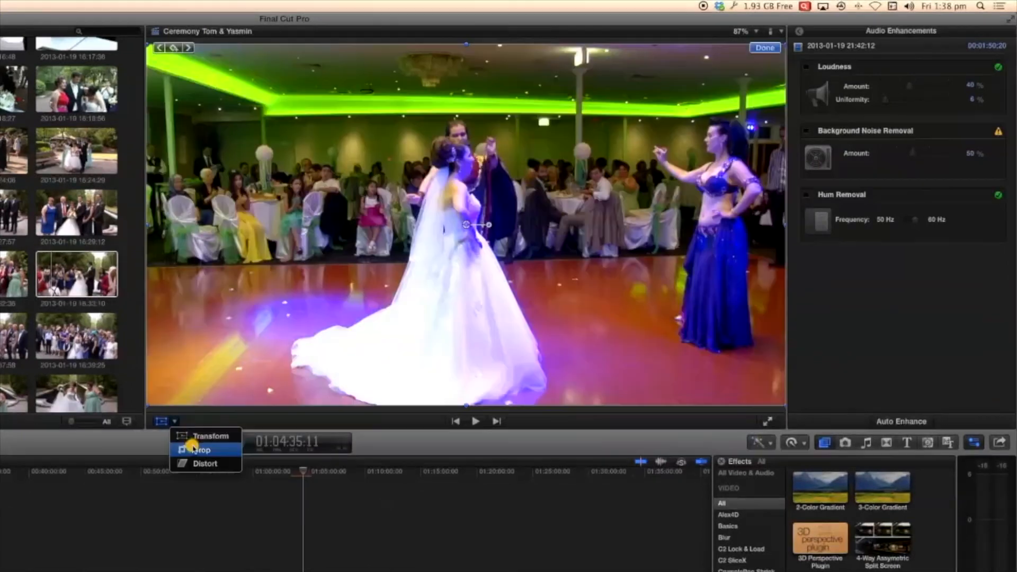
- Use the Crop tool to cut about 496 px from the dance clip's left side and 197 px from its top
left_click(194, 450)
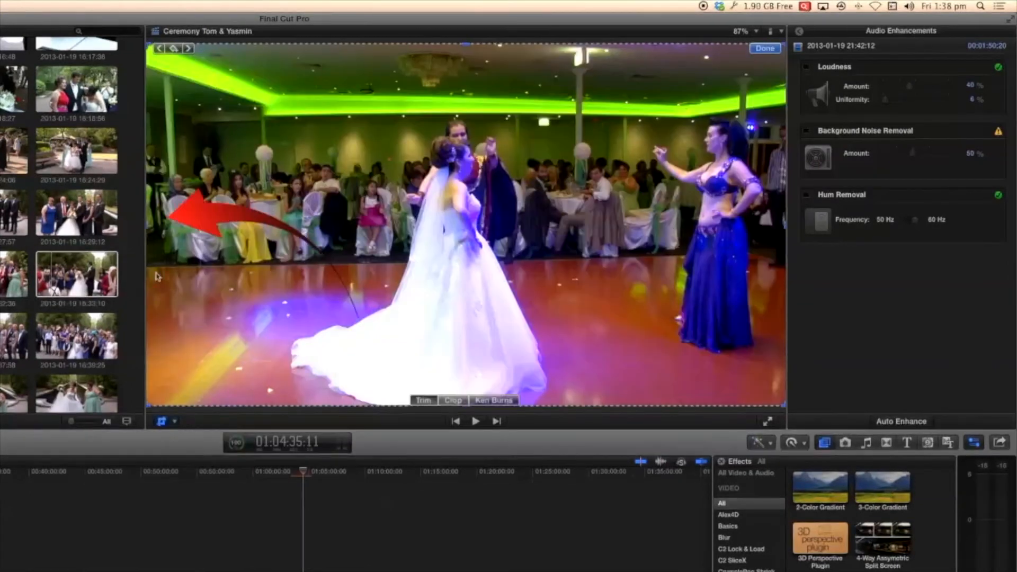
left_click_drag(149, 227, 312, 238)
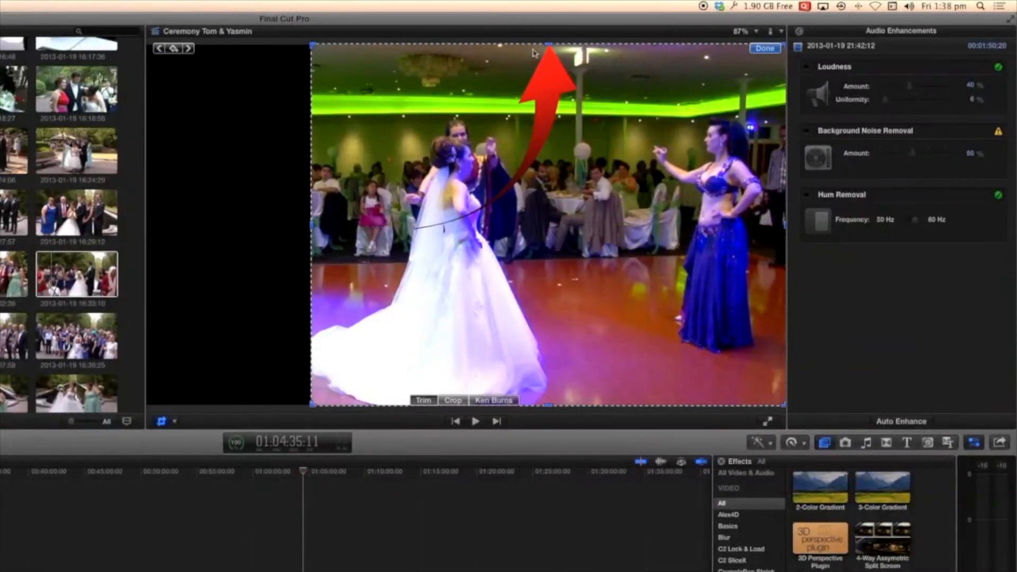
left_click_drag(549, 44, 548, 109)
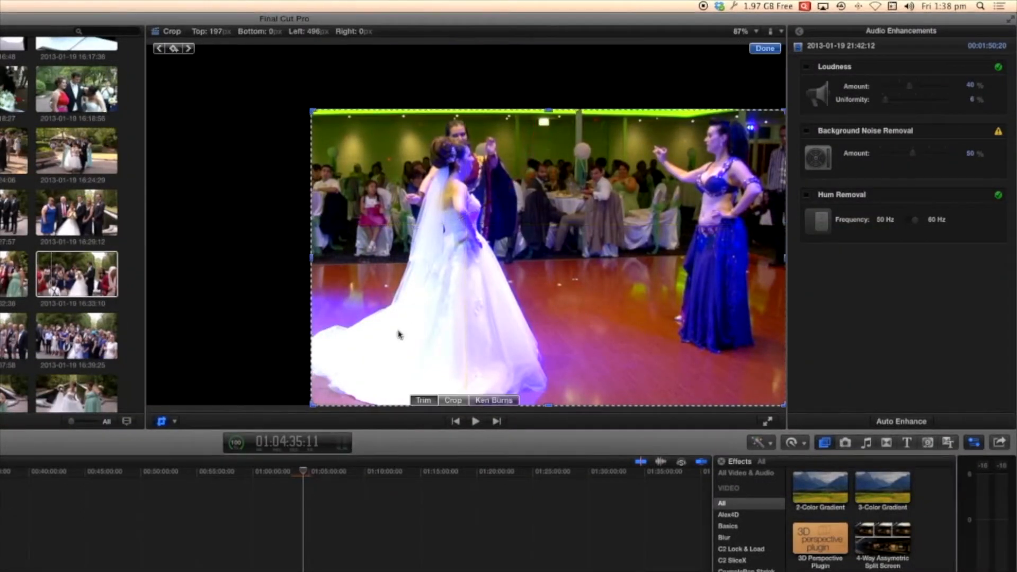
- Try Ken Burns with a smaller end frame on the dance clip, and switch back through Trim to Crop mode
left_click(494, 400)
left_click_drag(195, 73, 230, 108)
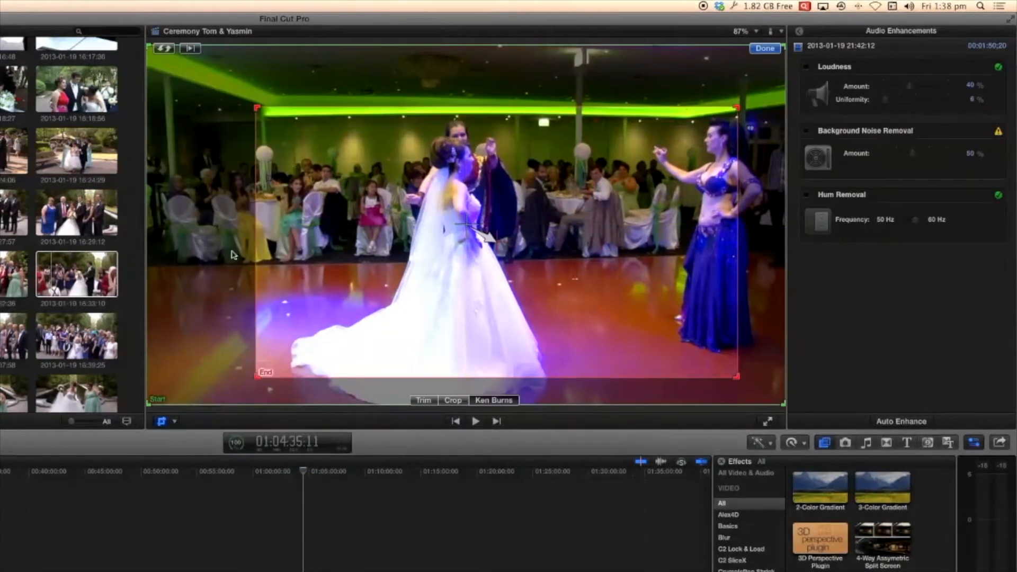
left_click(435, 403)
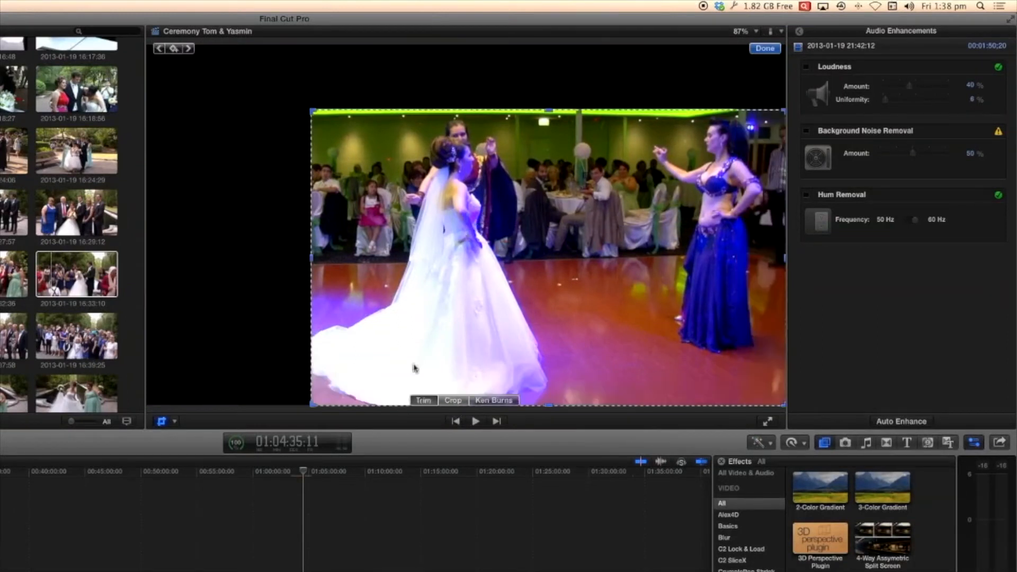
left_click(463, 401)
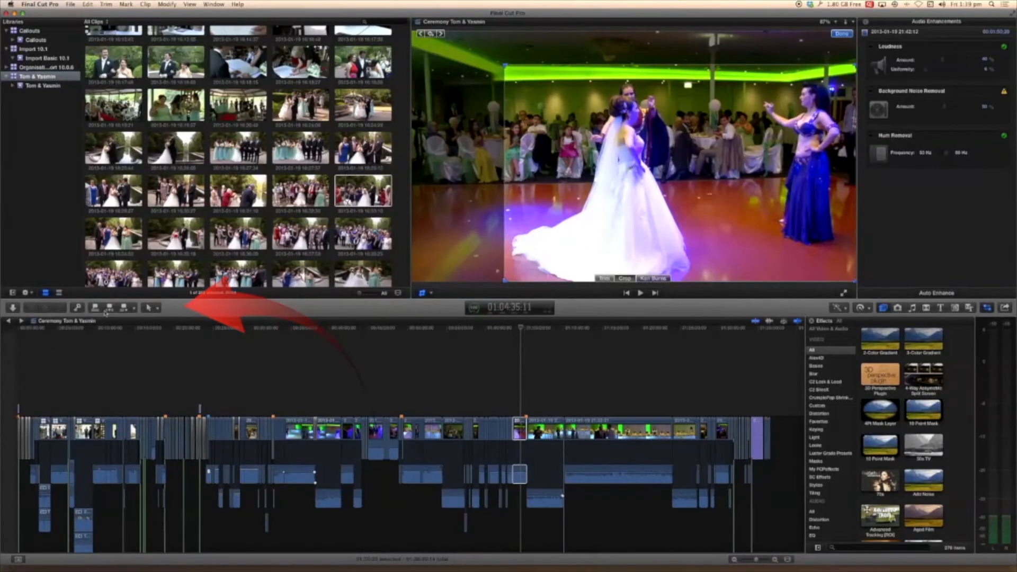
- Set timeline edits to use All source media rather than video only or audio only
left_click(151, 309)
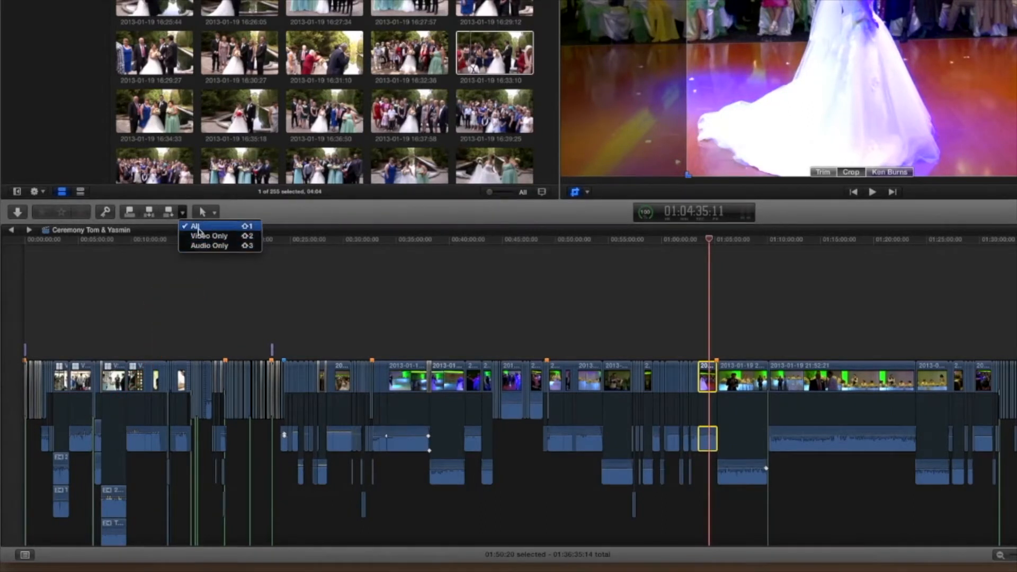
left_click(198, 228)
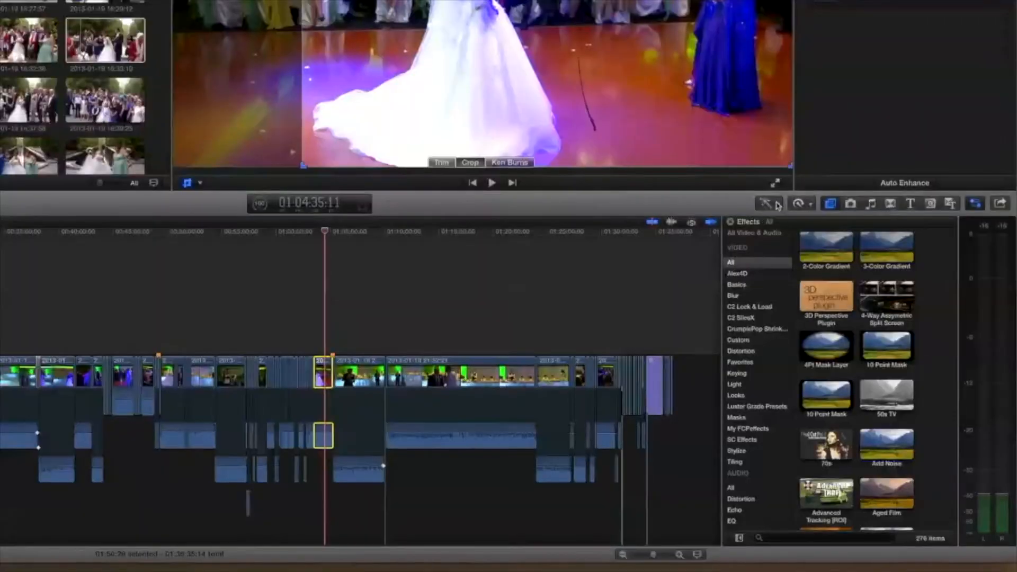
- Look through the enhancement options, the retiming options and the effects browser with the dance clip selected
left_click(837, 308)
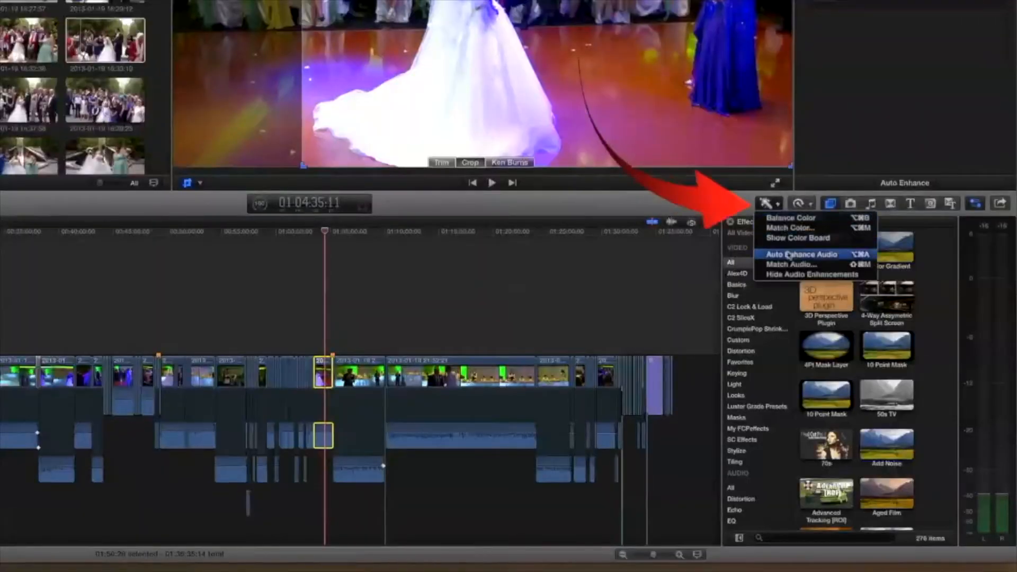
left_click(805, 204)
left_click(806, 205)
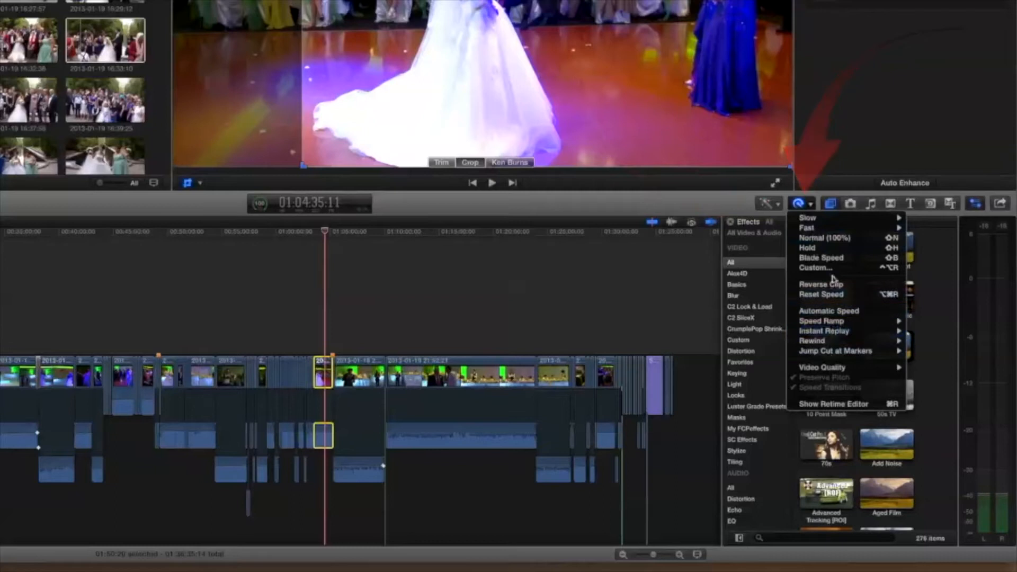
left_click(831, 206)
left_click(831, 206)
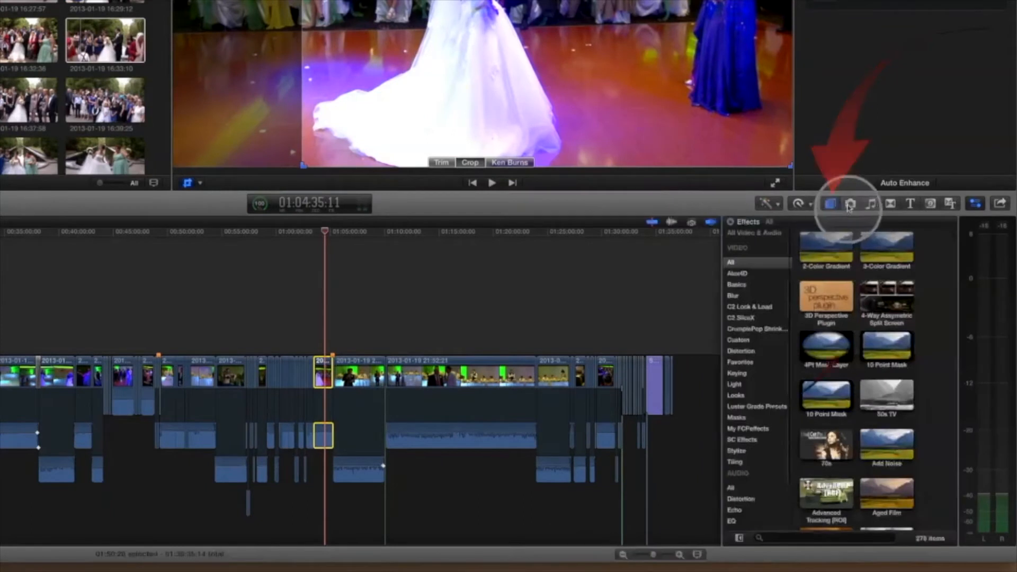
- Look over the media browsers on the editing toolbar and the share destinations
left_click(850, 209)
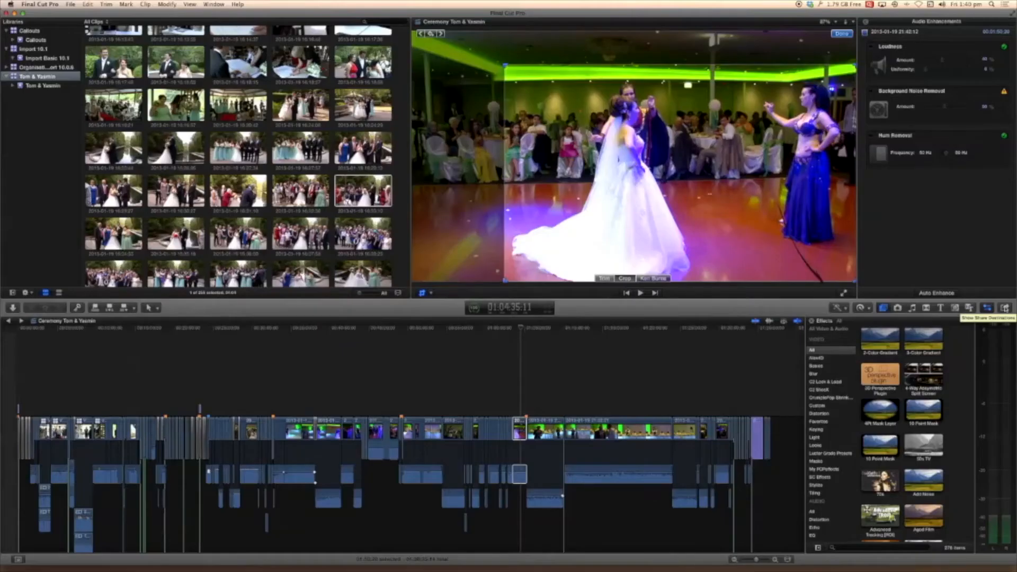
key("super+4")
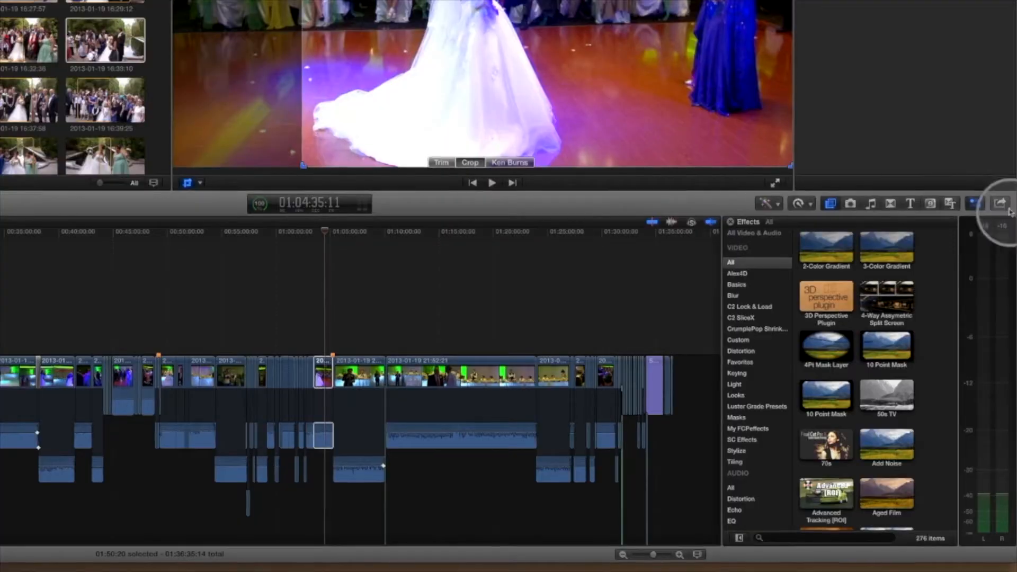
left_click(1001, 205)
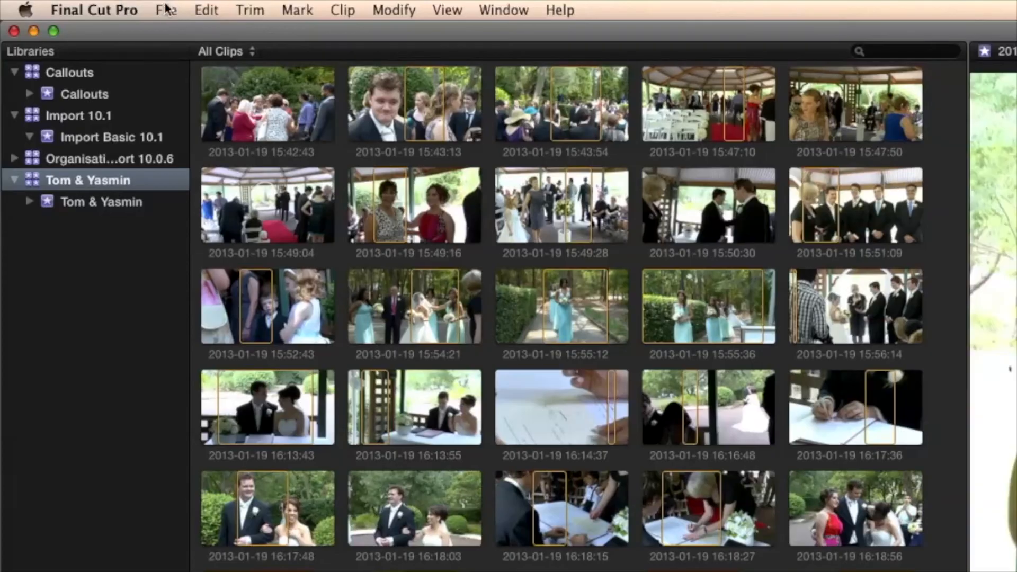
- Look through the library commands for copying and moving clips to another library and updating older projects and events
left_click(166, 11)
mouse_move(218, 228)
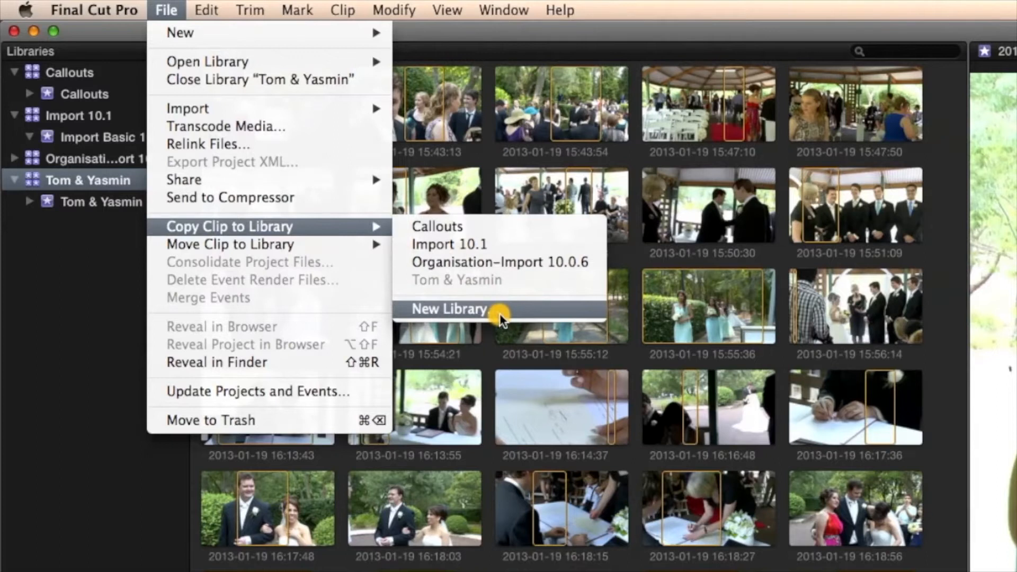
mouse_move(244, 244)
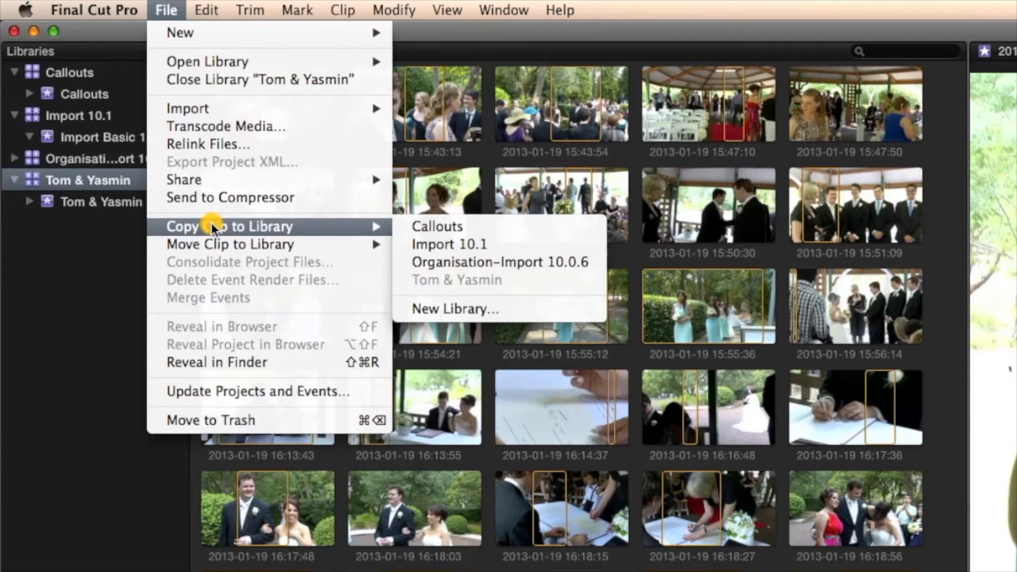
mouse_move(189, 244)
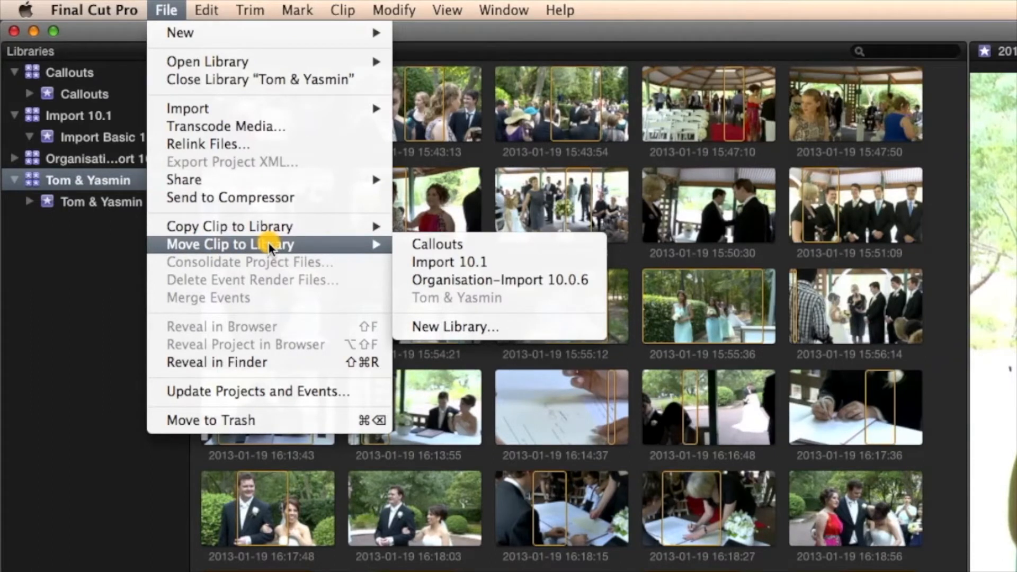
left_click(165, 10)
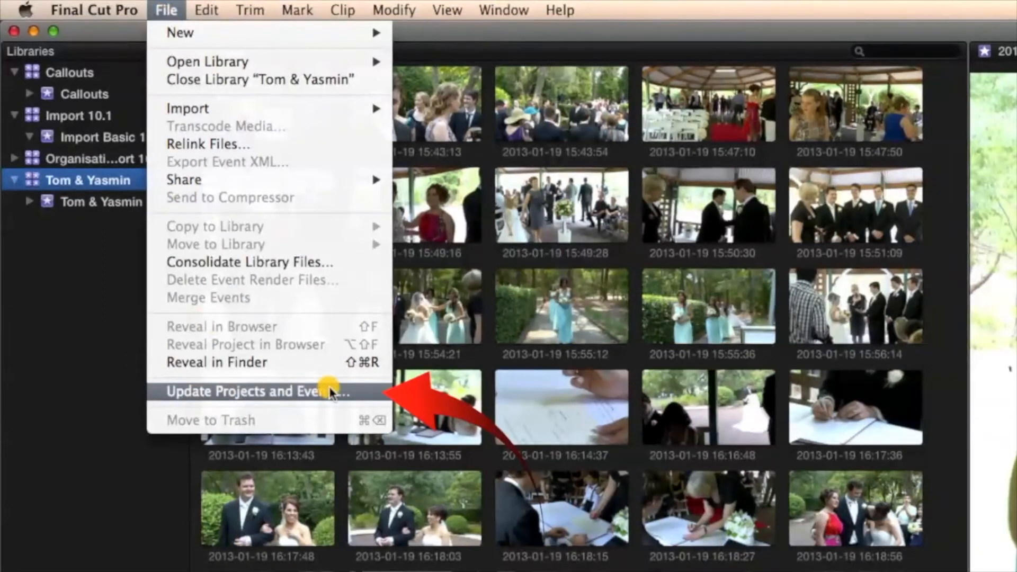
left_click(43, 358)
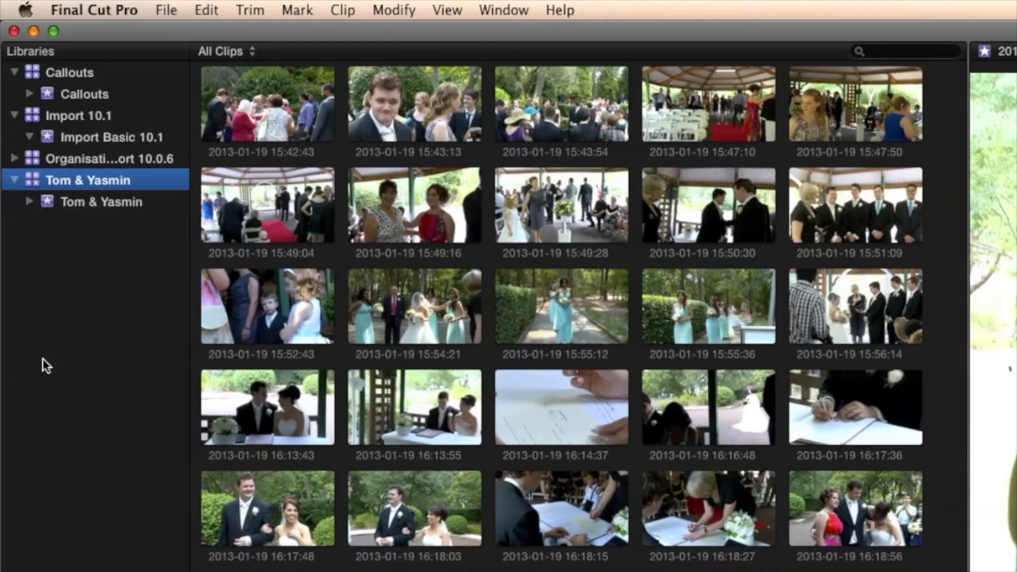
left_click(51, 368)
left_click(75, 377)
left_click(166, 11)
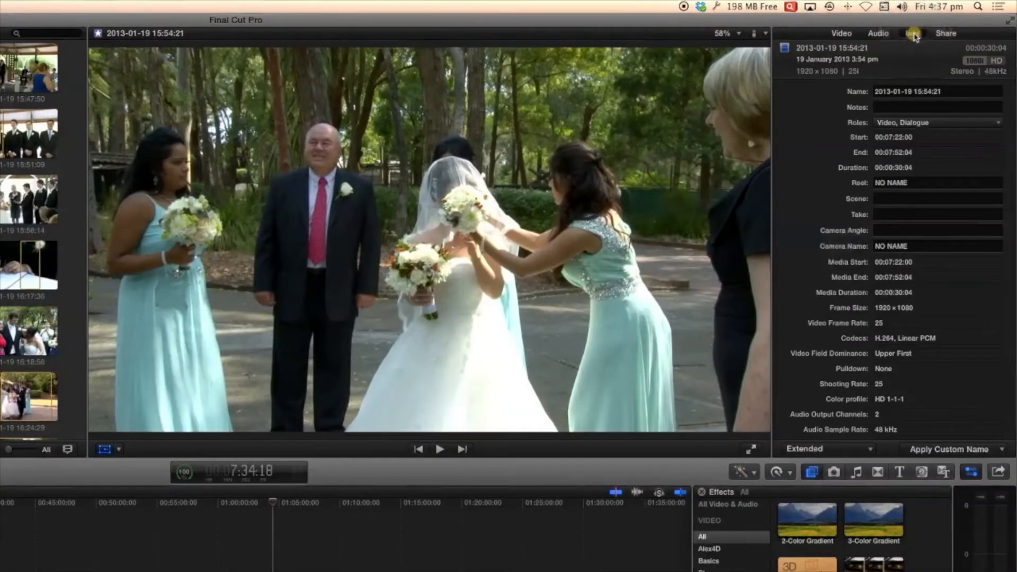
- Set the selected clip's metadata view to Basic in its info, and look at the custom name options
left_click(915, 36)
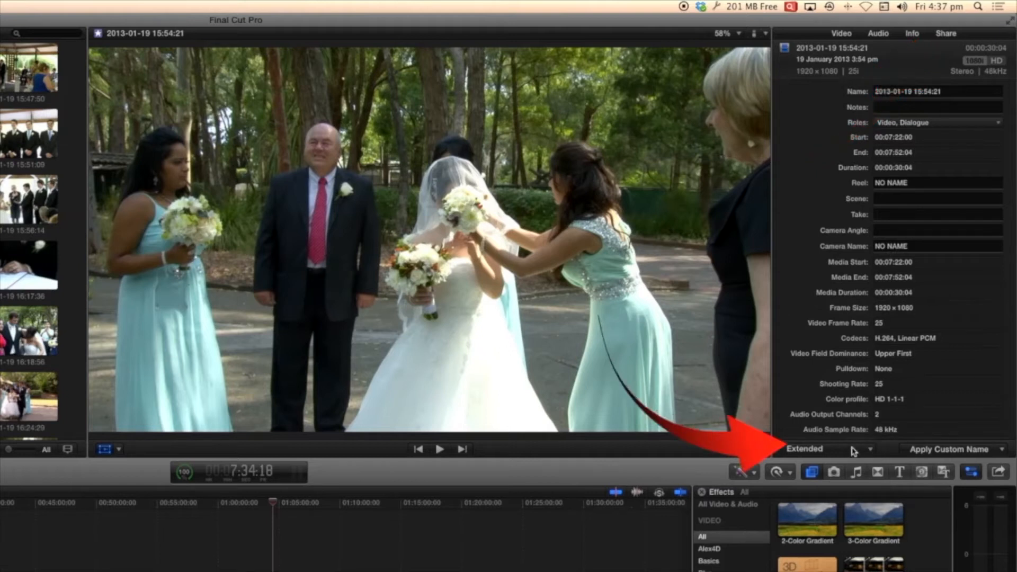
left_click(870, 452)
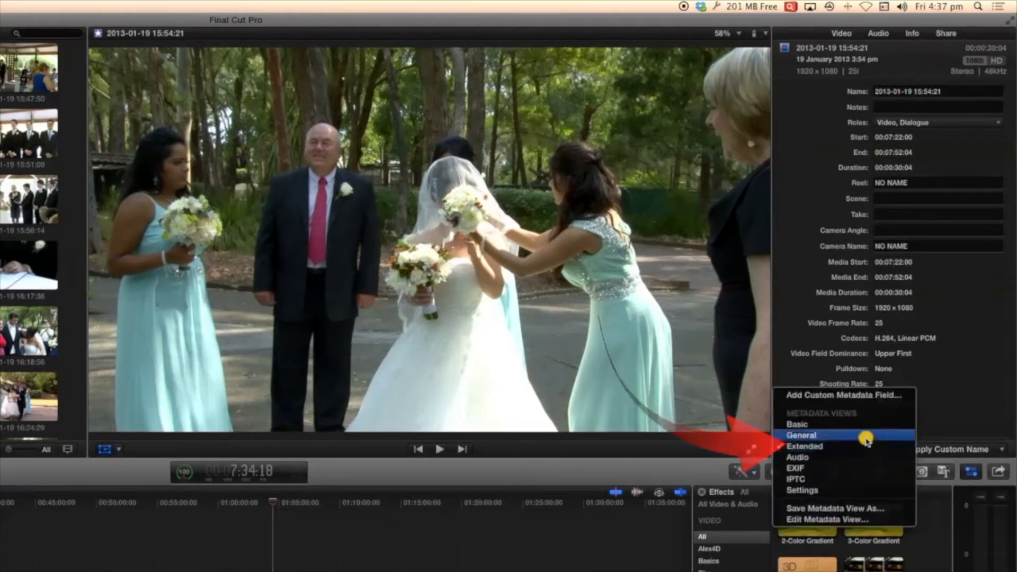
left_click(837, 424)
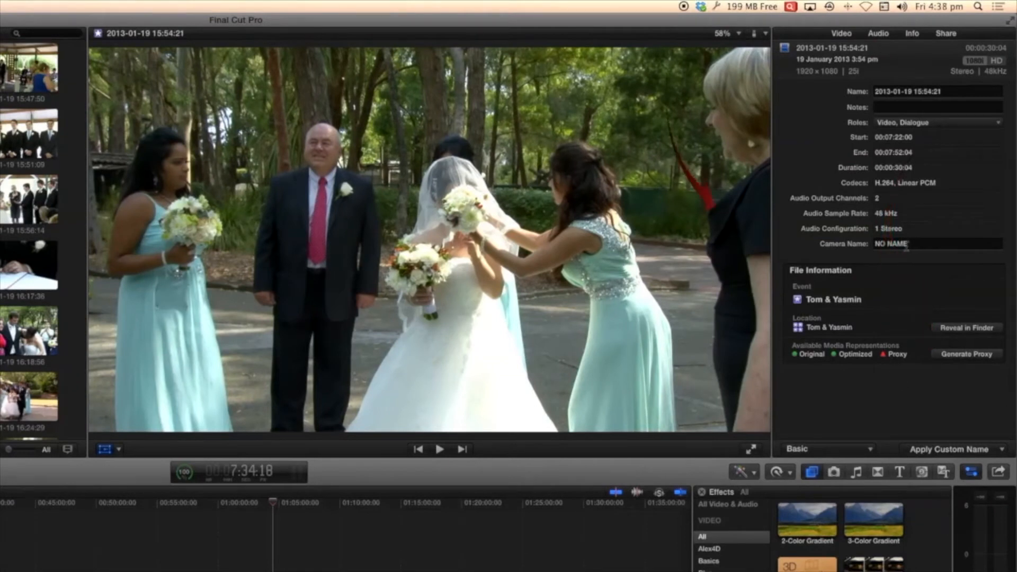
left_click(1000, 449)
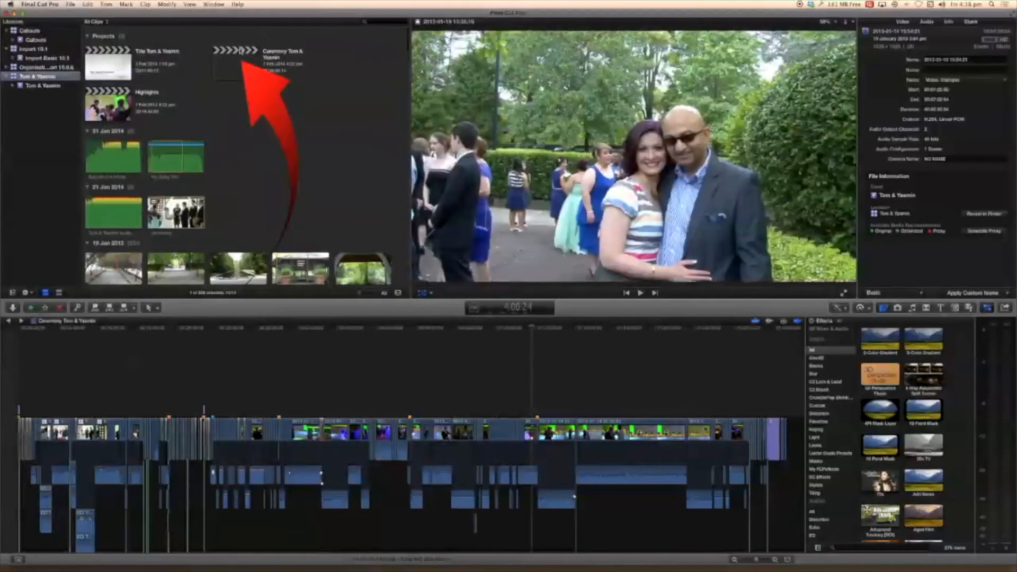
- Examine the video format and render format choices in the ceremony project's settings, and close the settings
left_click(234, 69)
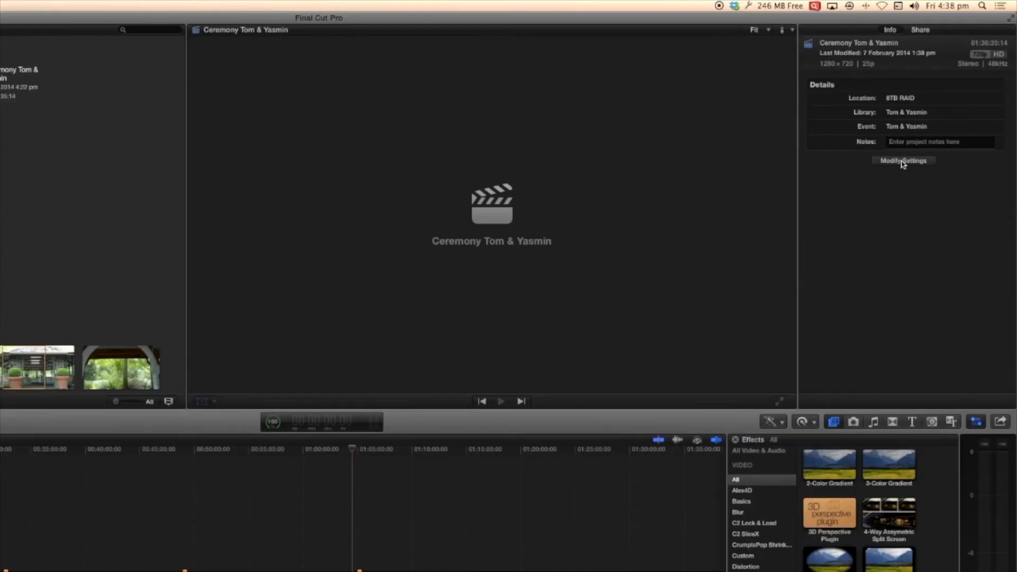
left_click(903, 161)
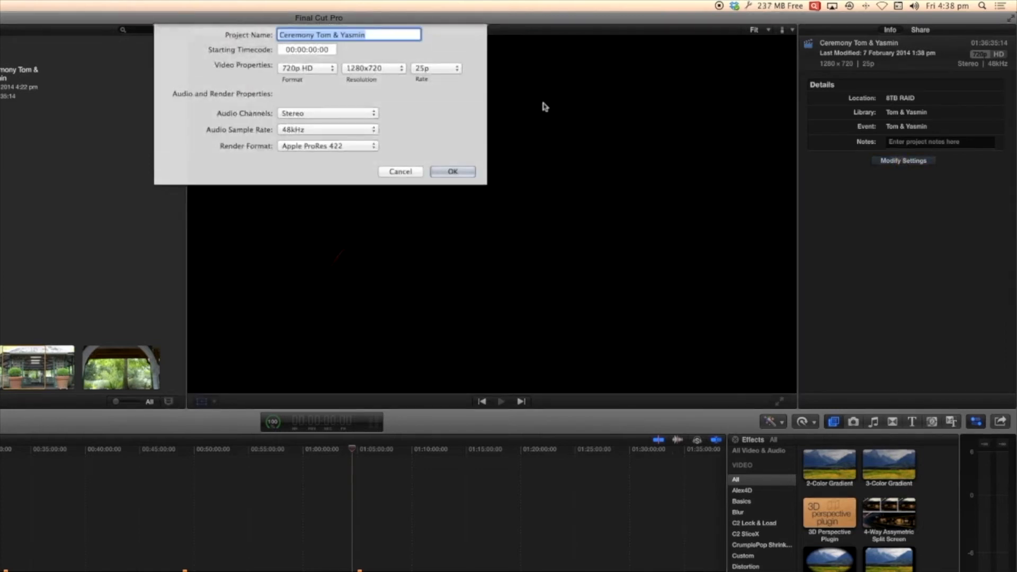
left_click(331, 70)
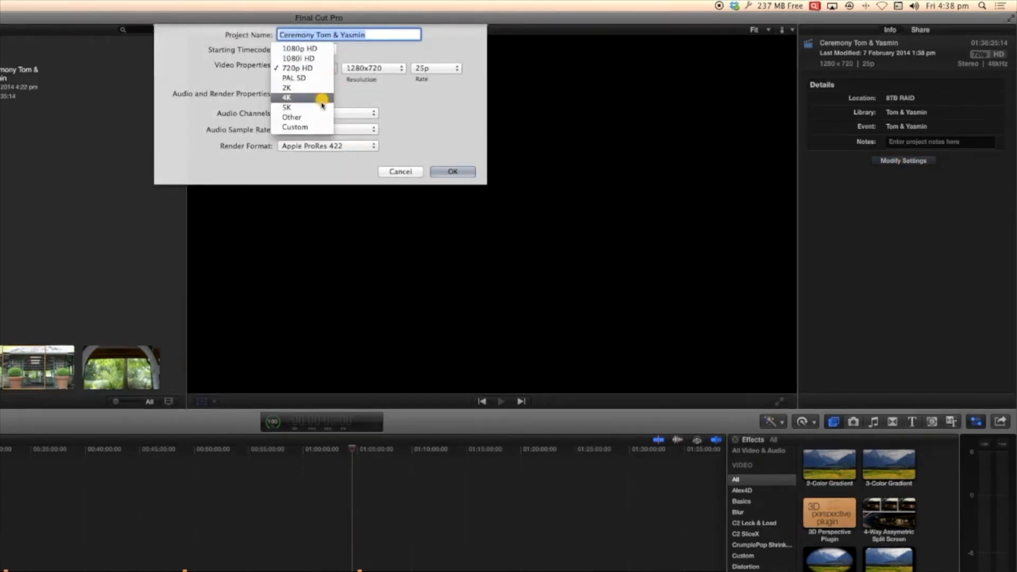
left_click(373, 145)
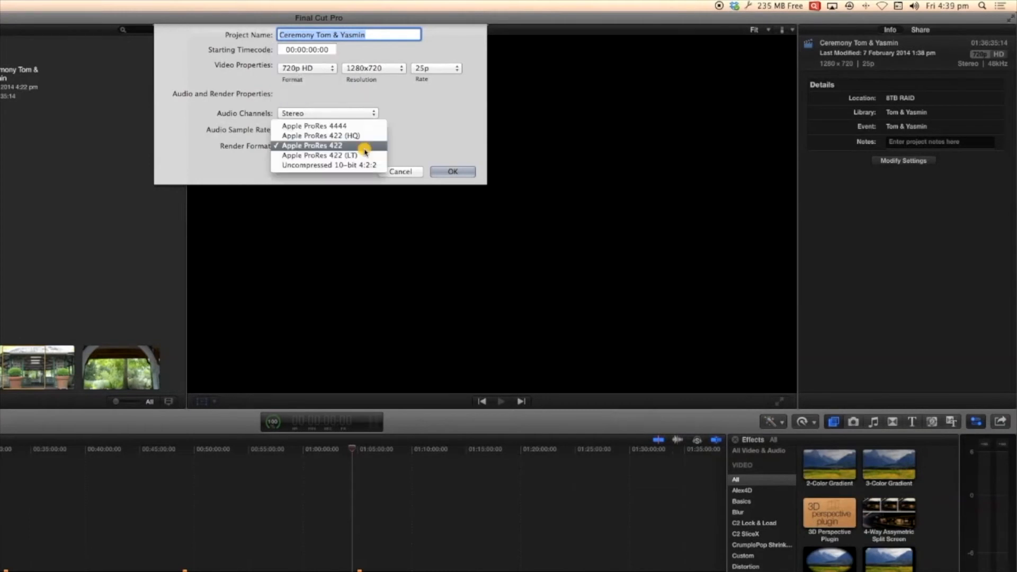
left_click(207, 152)
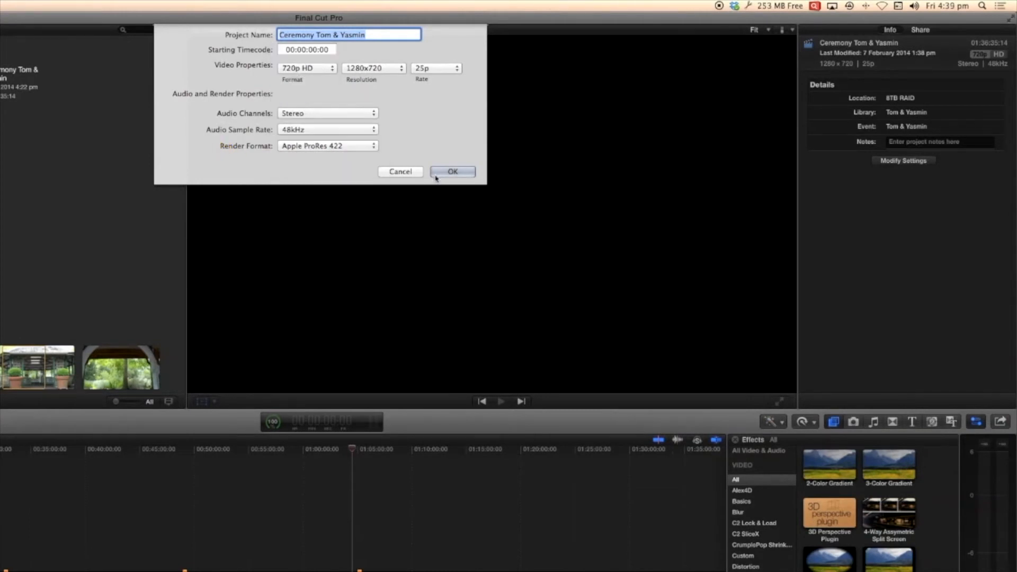
left_click(436, 175)
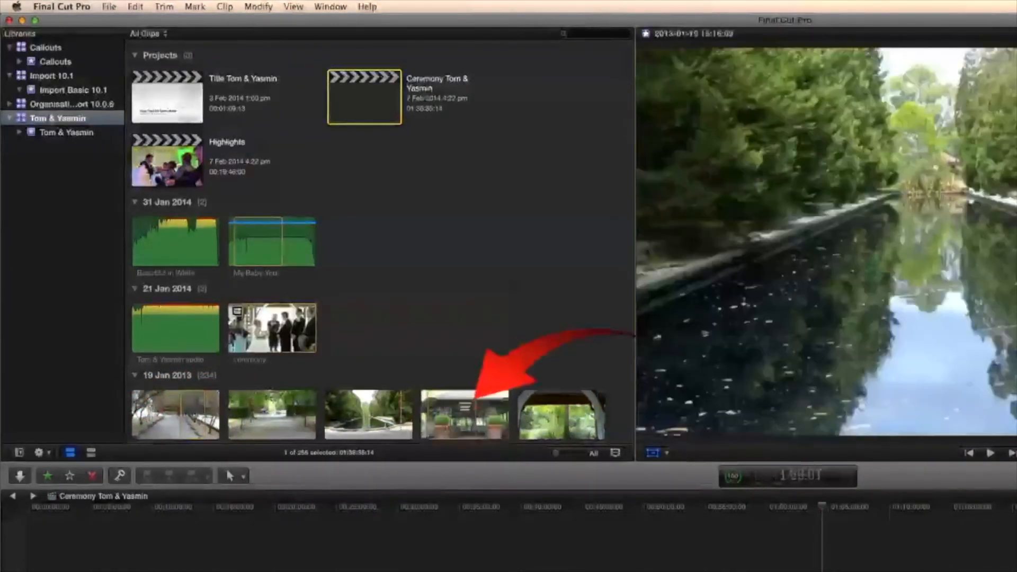
- Expand the browser filmstrips to examine the ceremony clip in more frames, and reset their duration to All
left_click(557, 454)
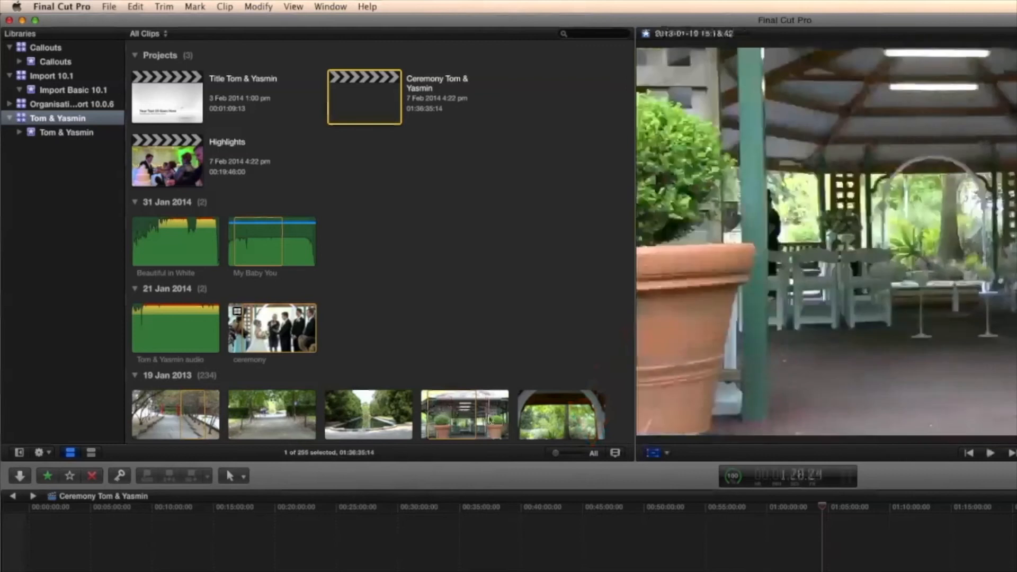
left_click_drag(556, 455, 567, 454)
scroll(418, 258, "down", 15)
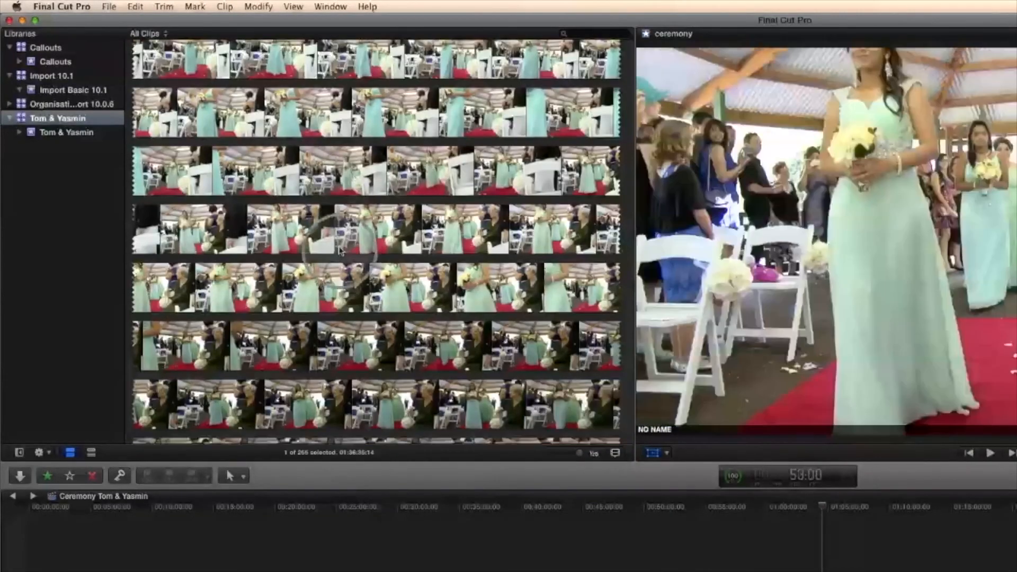
scroll(339, 250, "up", 5)
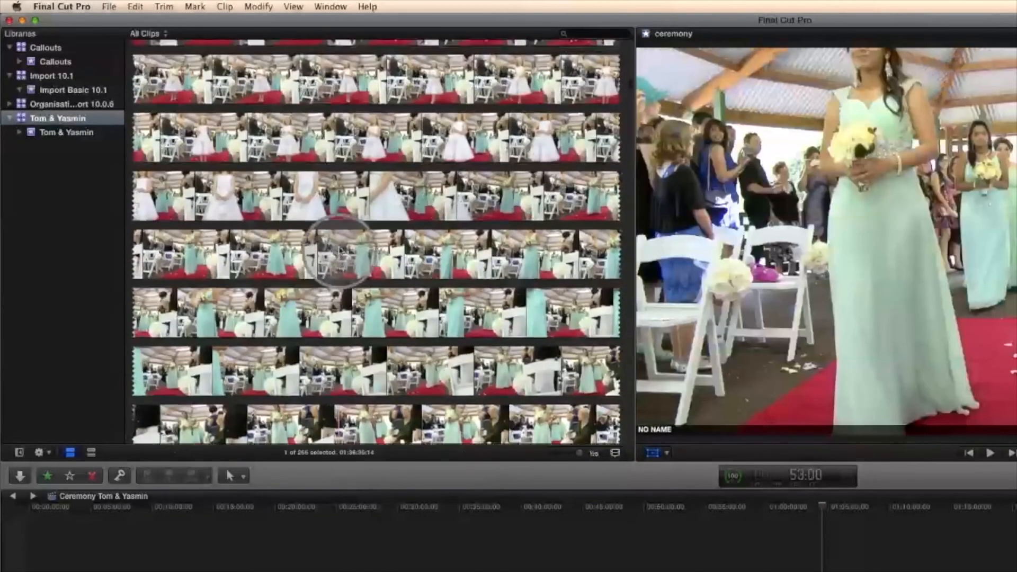
scroll(339, 251, "up", 3)
scroll(319, 228, "up", 8)
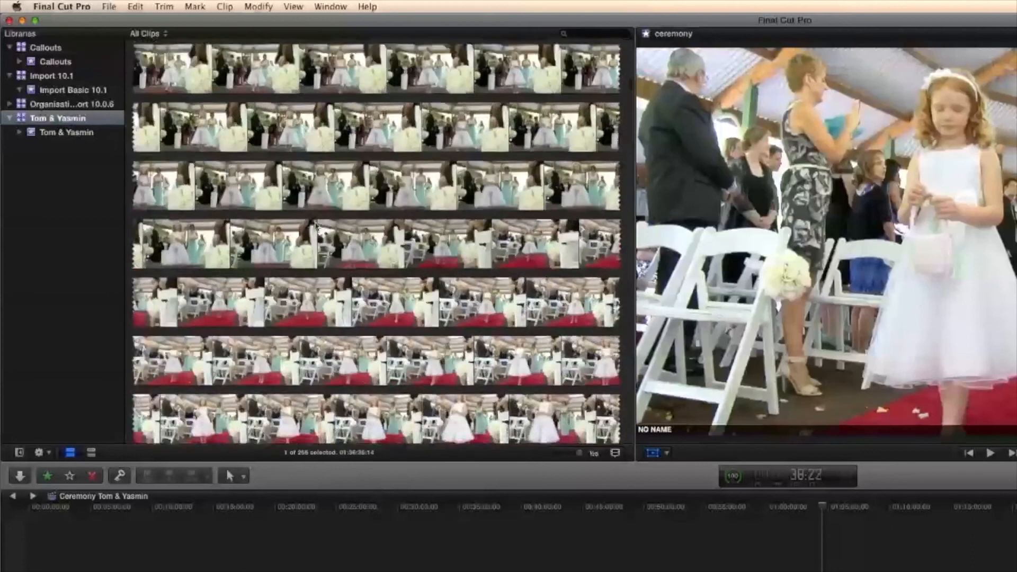
left_click_drag(581, 453, 551, 454)
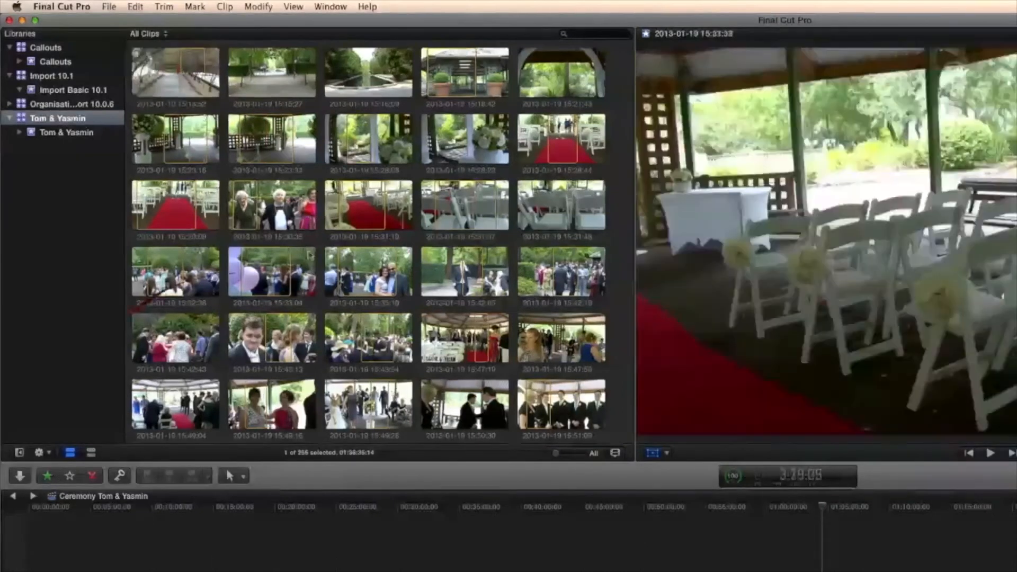
- Show the browser as a list, expand the 21 Jan 2014 and 19 Jan 2013 groups, and preview clips 15:15:27 and 15:18:42
left_click(91, 453)
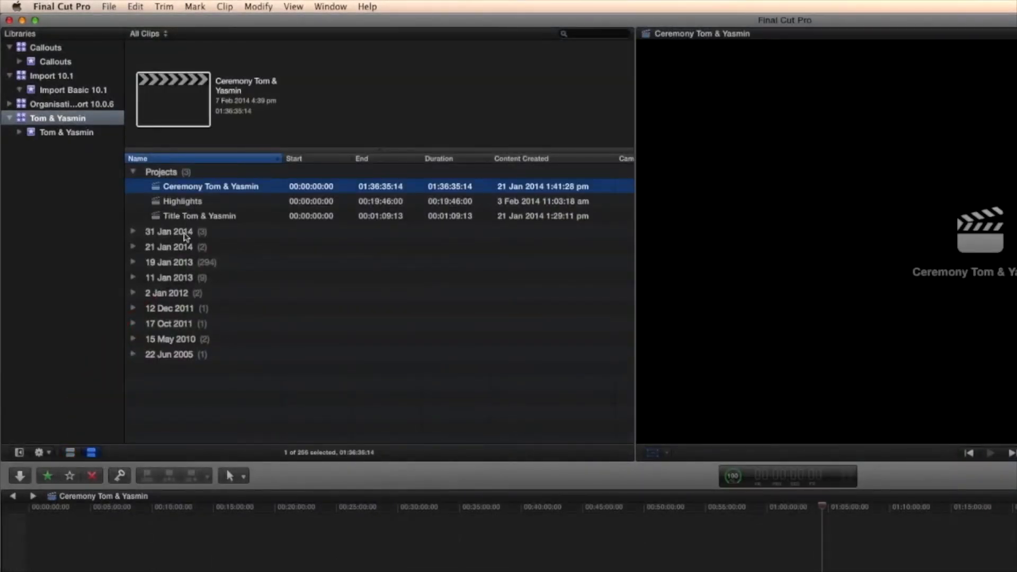
left_click(133, 247)
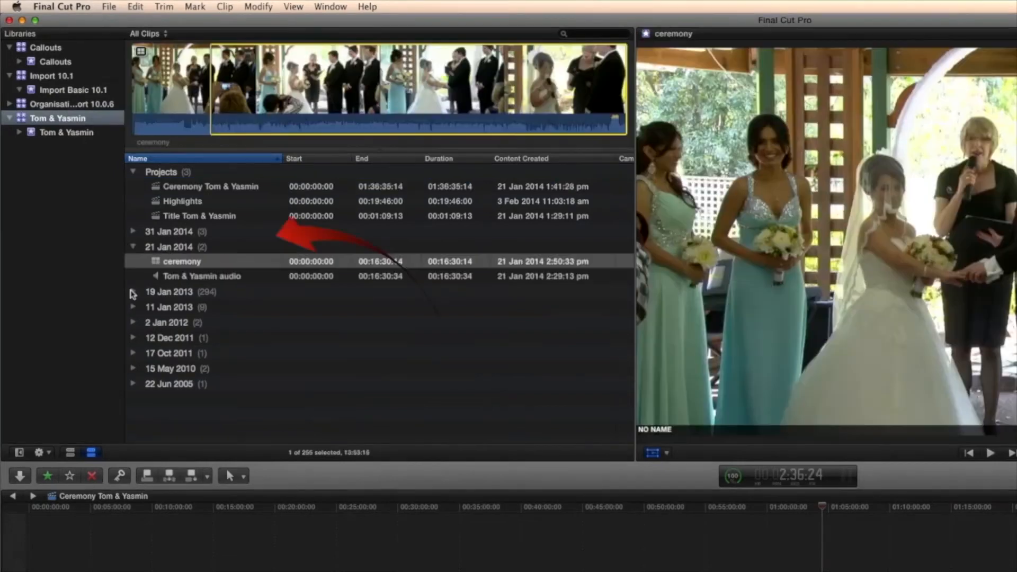
left_click(133, 292)
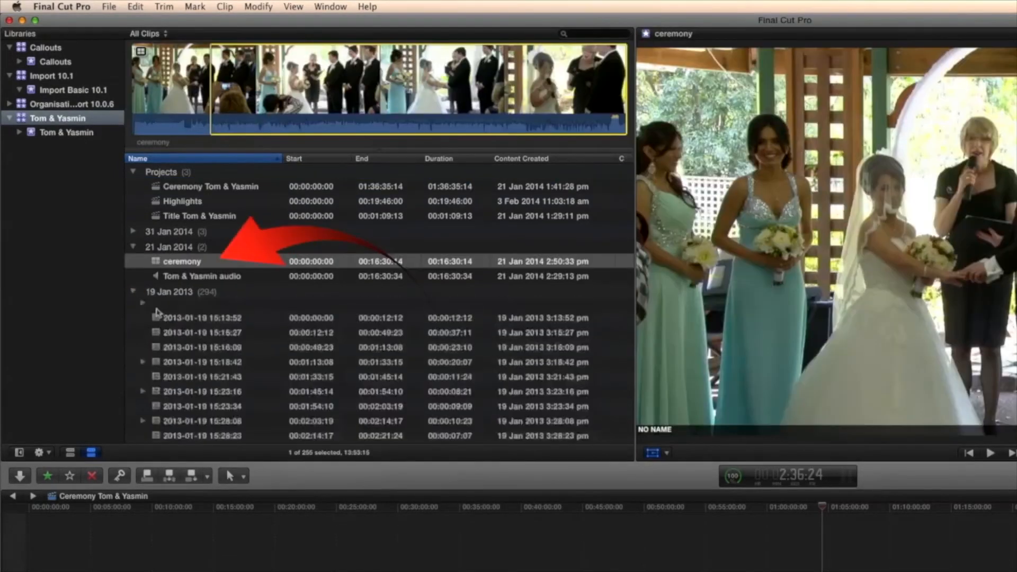
left_click(182, 337)
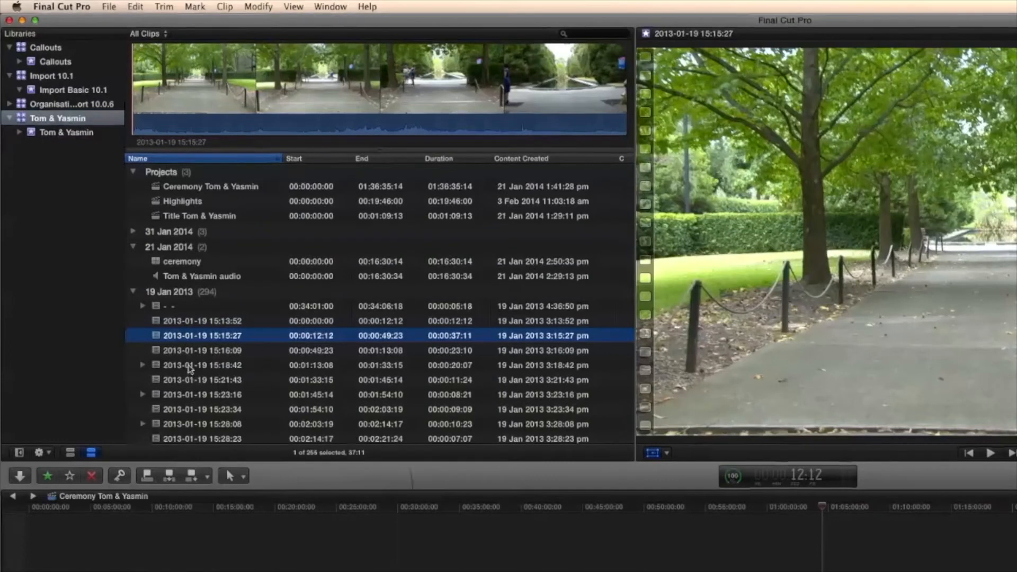
left_click(193, 366)
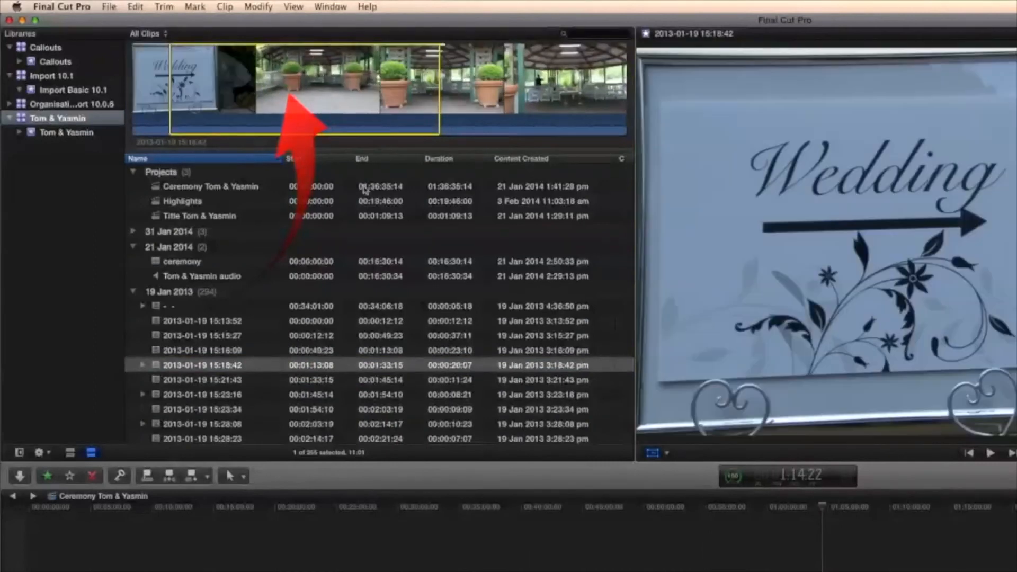
- Compare the filmstrip and list views of the browser, finishing in filmstrip view
left_click(71, 452)
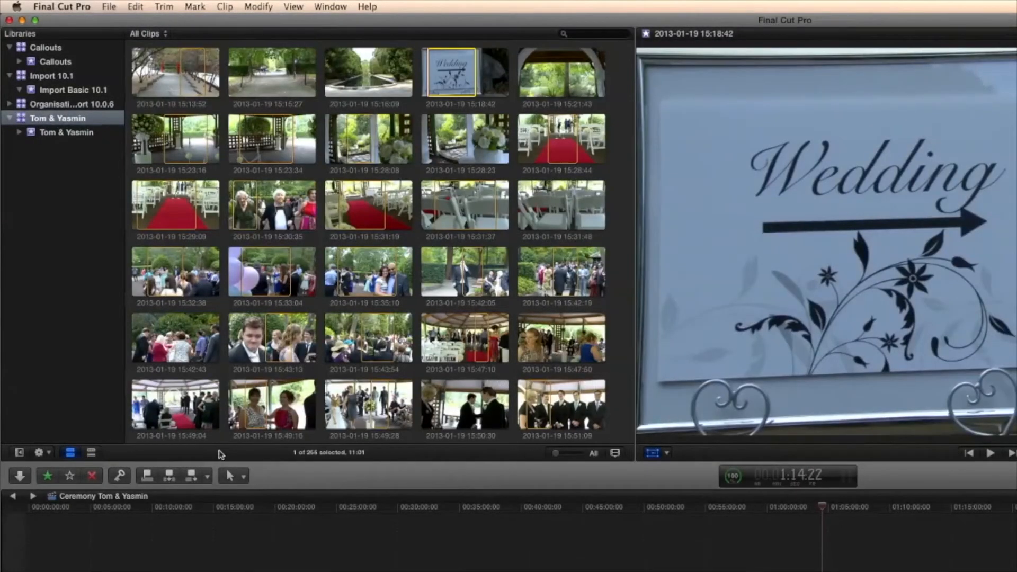
left_click(91, 452)
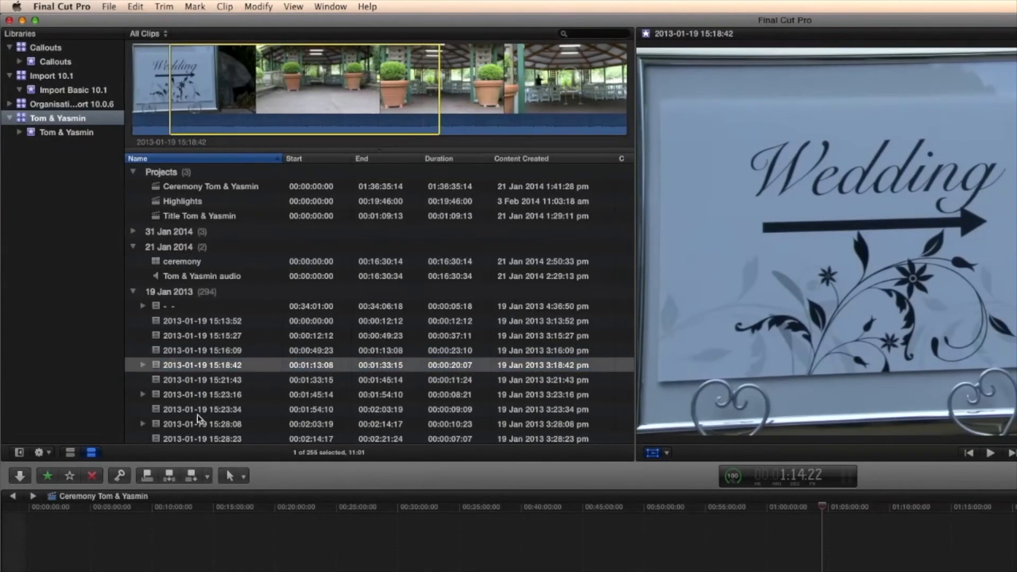
left_click(70, 452)
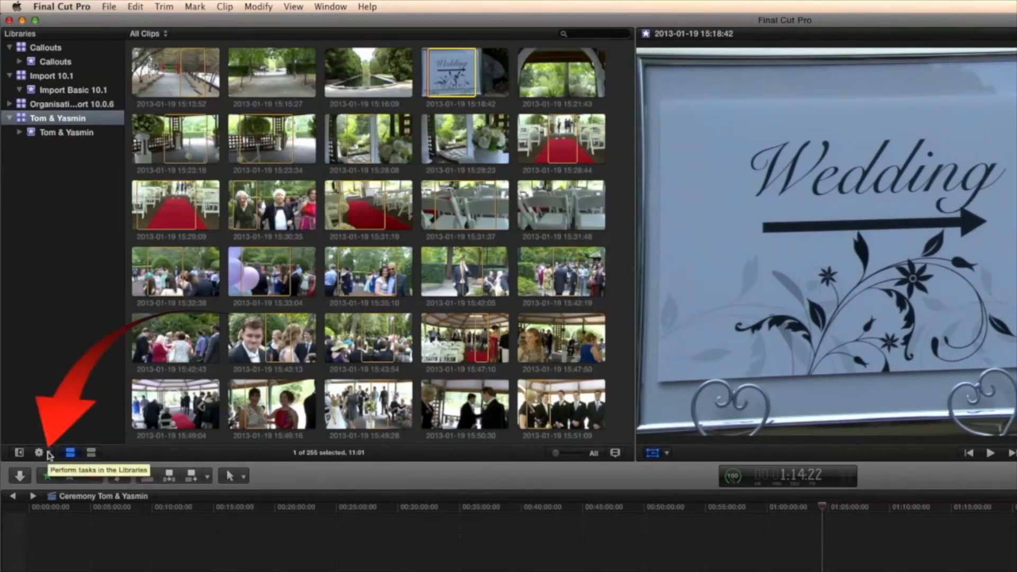
- Examine the choices for grouping and sorting clips in the Tom & Yasmin library
left_click(42, 453)
mouse_move(65, 466)
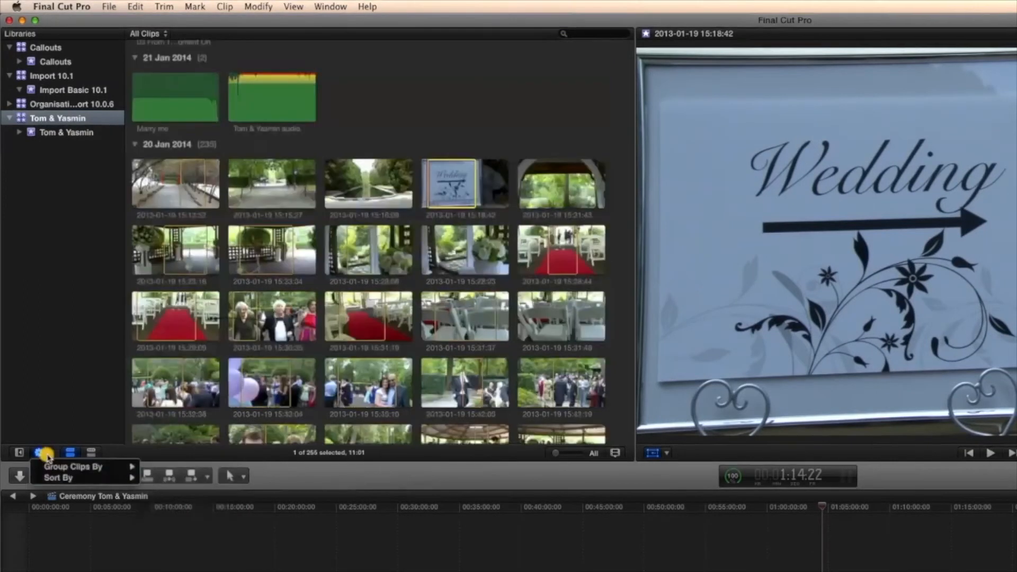
mouse_move(51, 479)
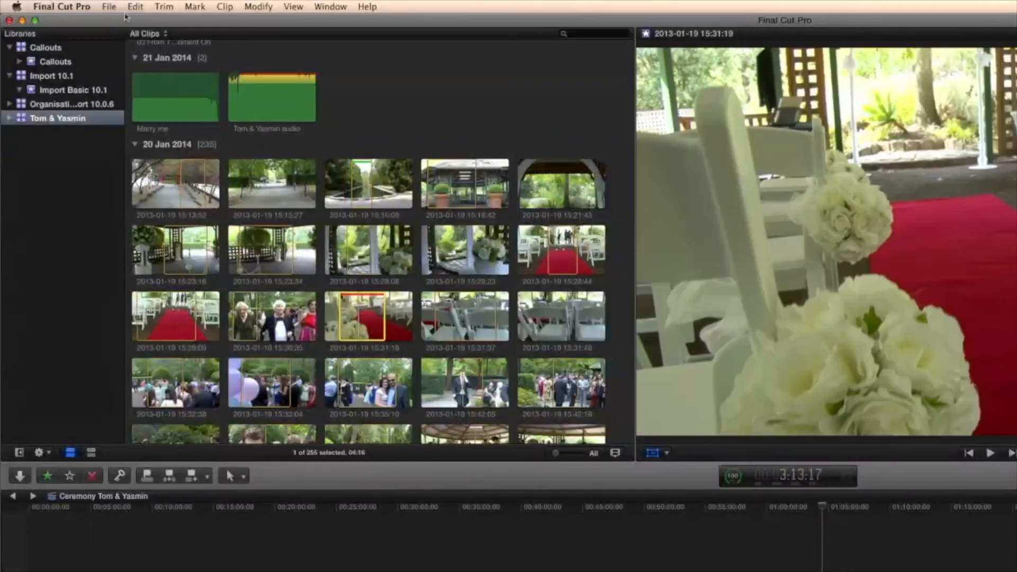
- Filter the browser to hide rejected clips, and restore the display of all clips
left_click(154, 33)
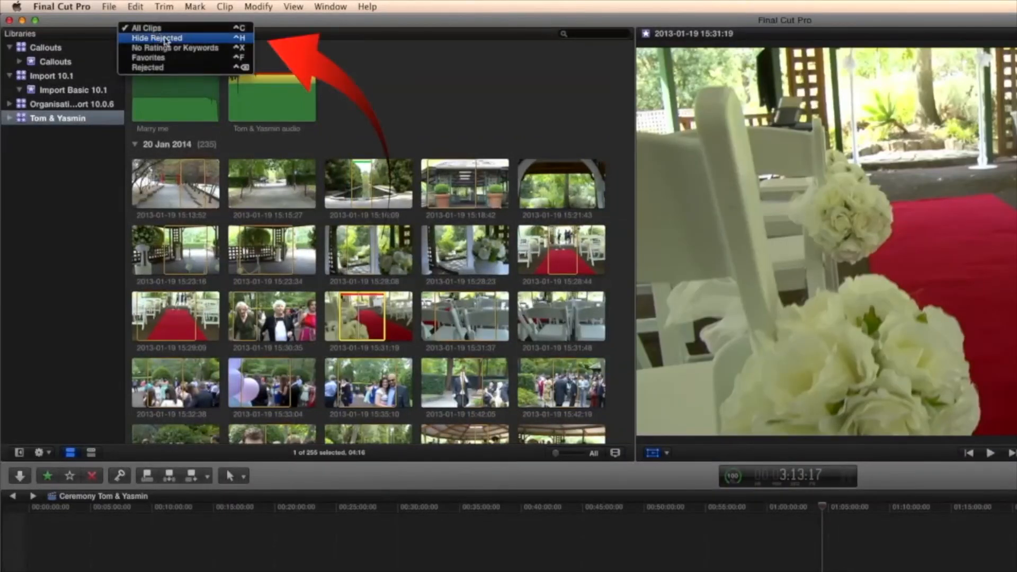
left_click(184, 40)
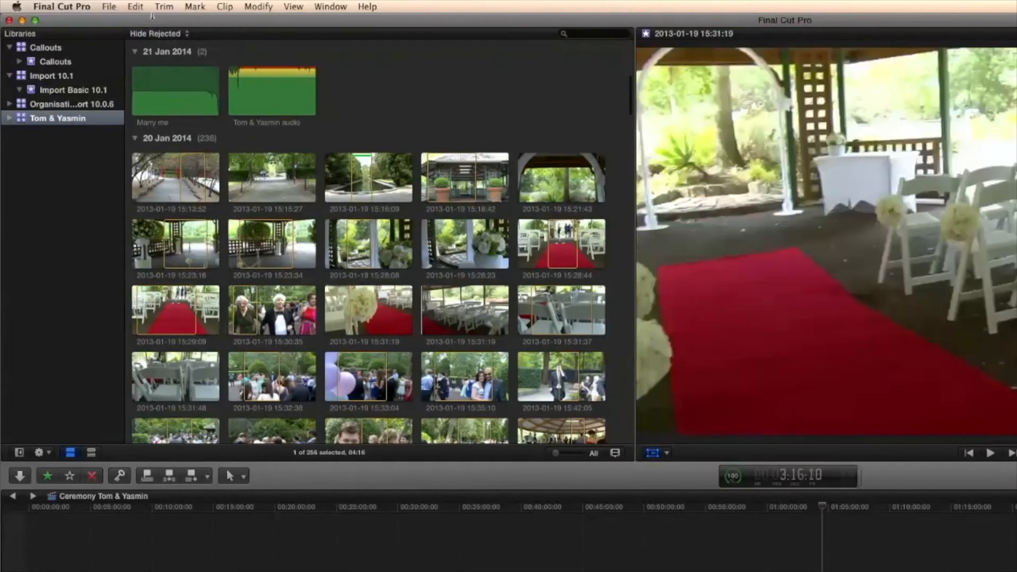
left_click(174, 33)
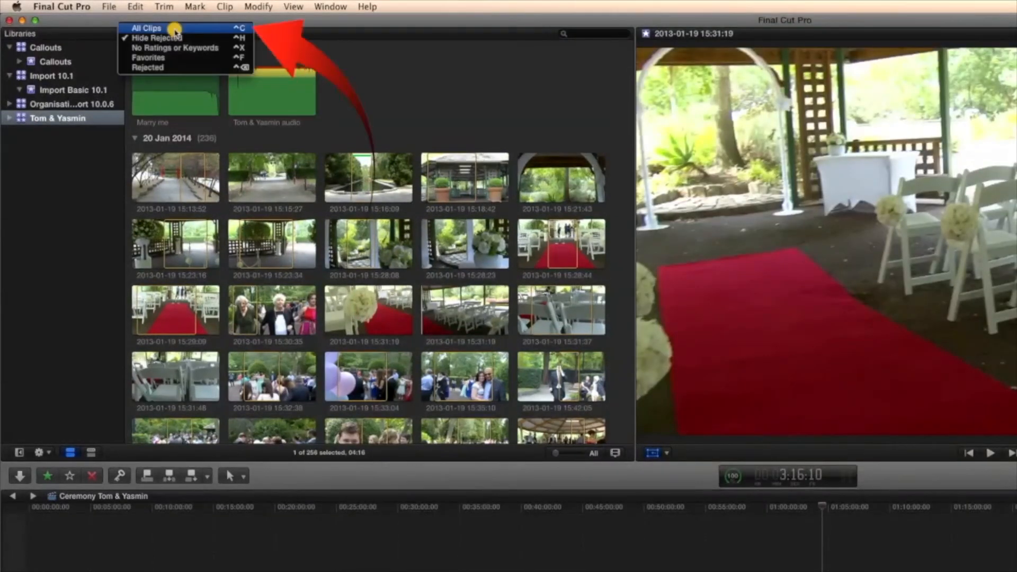
left_click(175, 29)
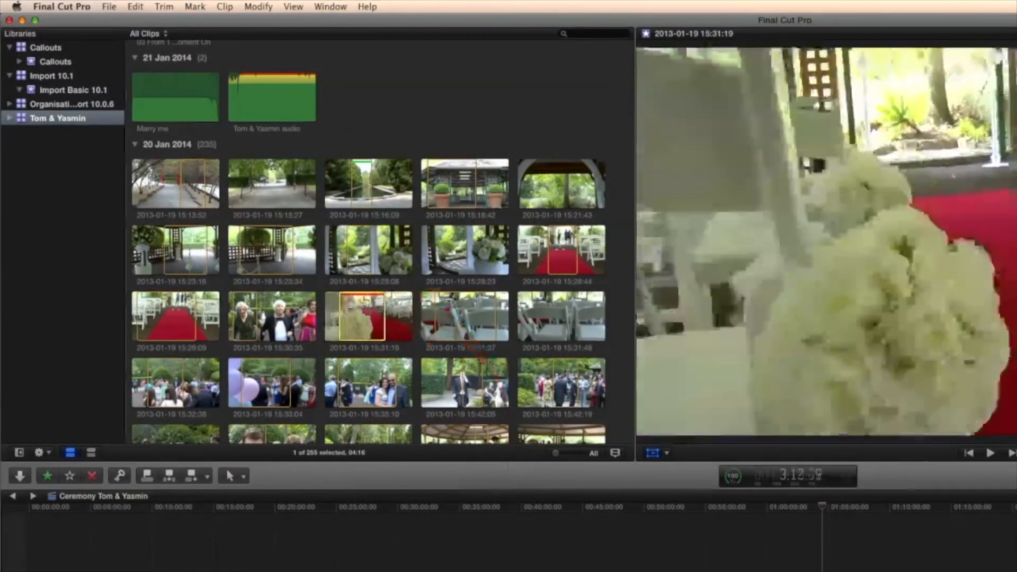
left_click(358, 191)
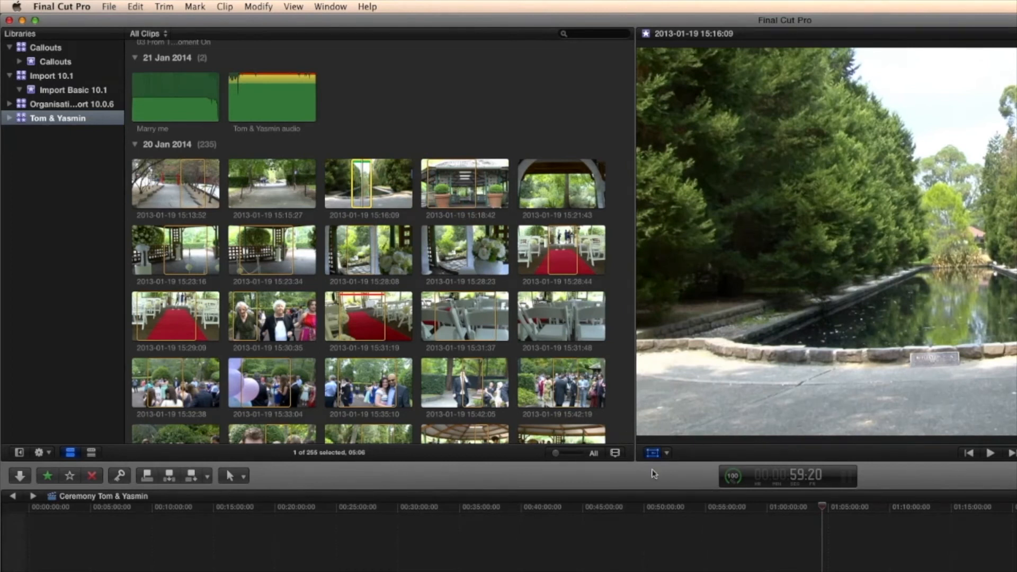
left_click(733, 477)
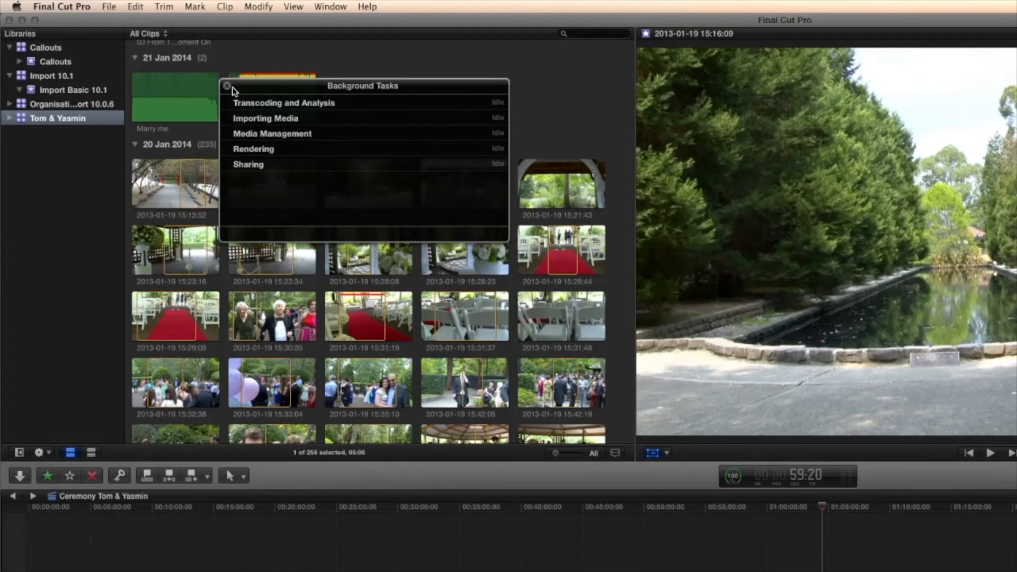
left_click(228, 86)
- Review the preferences for Playback, Destinations, Import, Editing and General
left_click(61, 7)
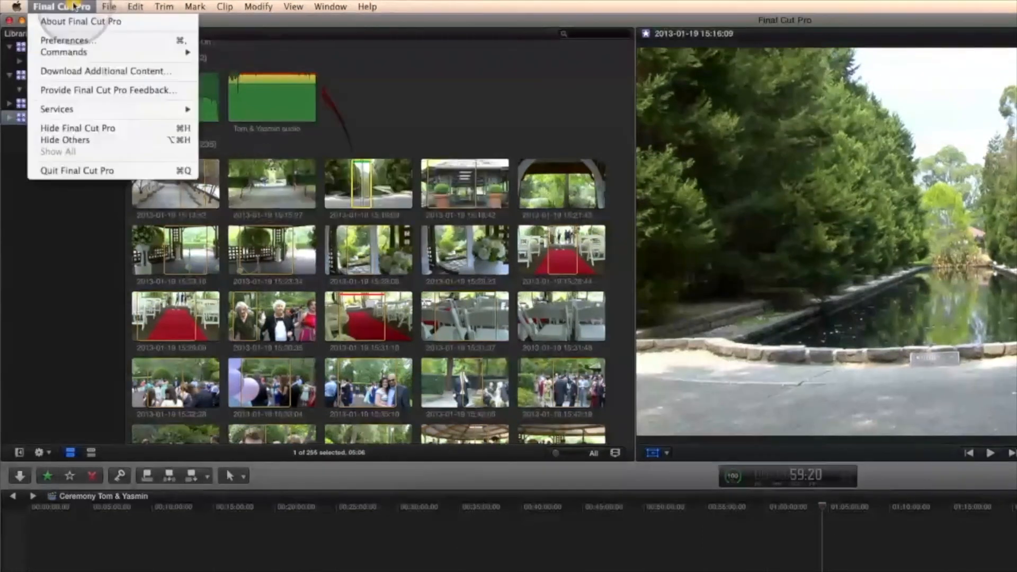
left_click(69, 40)
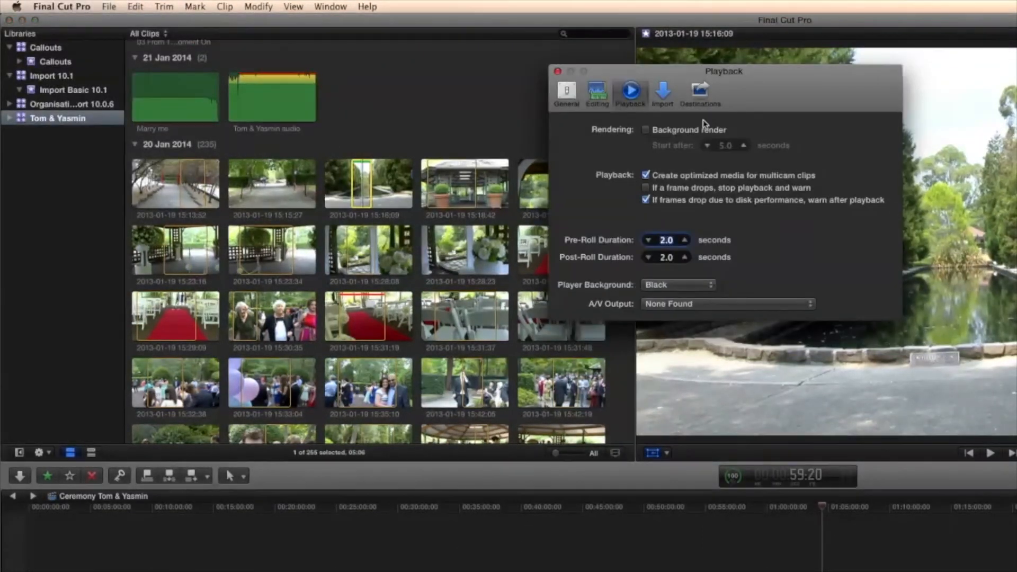
left_click(700, 92)
left_click(664, 95)
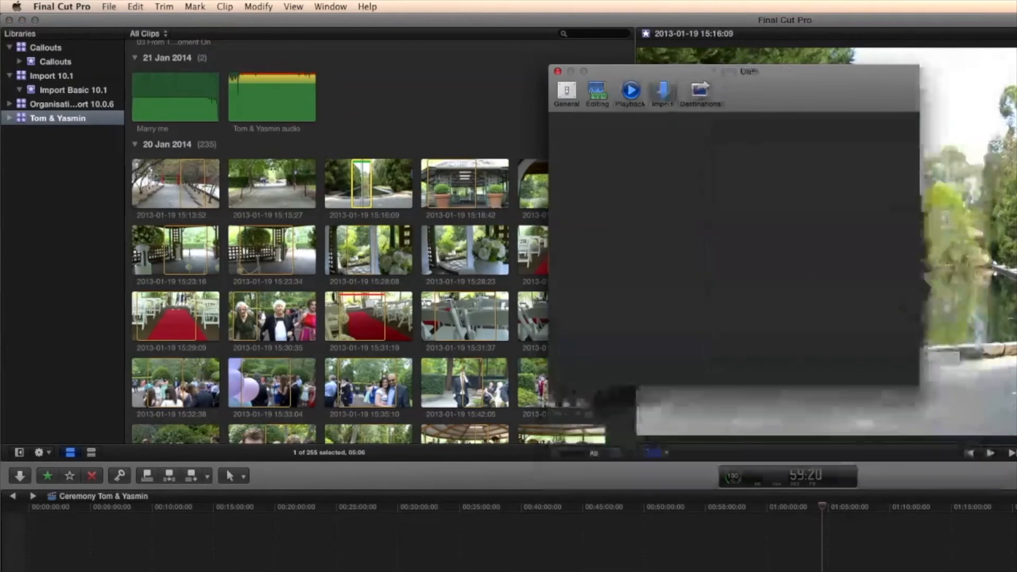
left_click(630, 91)
left_click(597, 91)
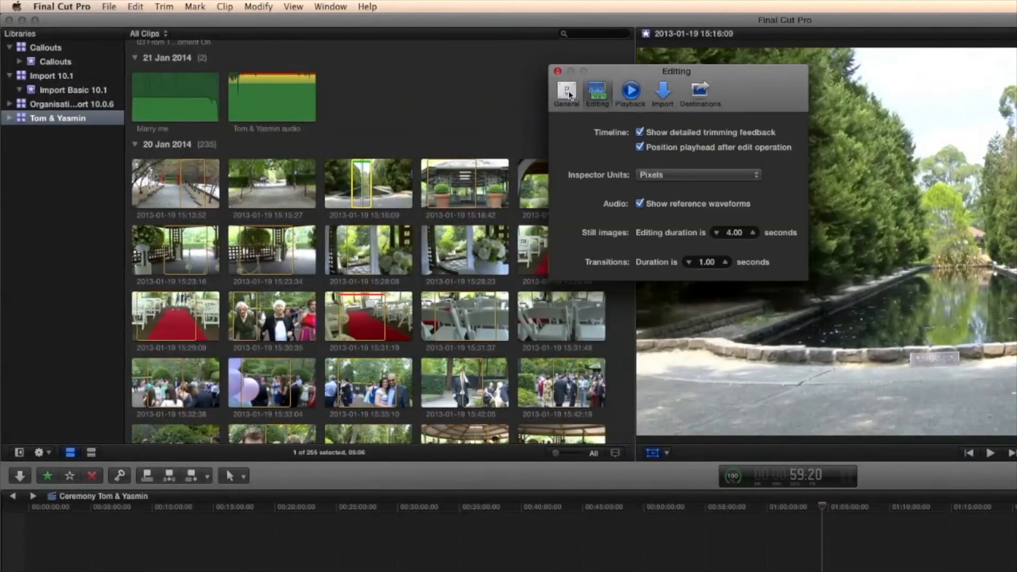
left_click(567, 92)
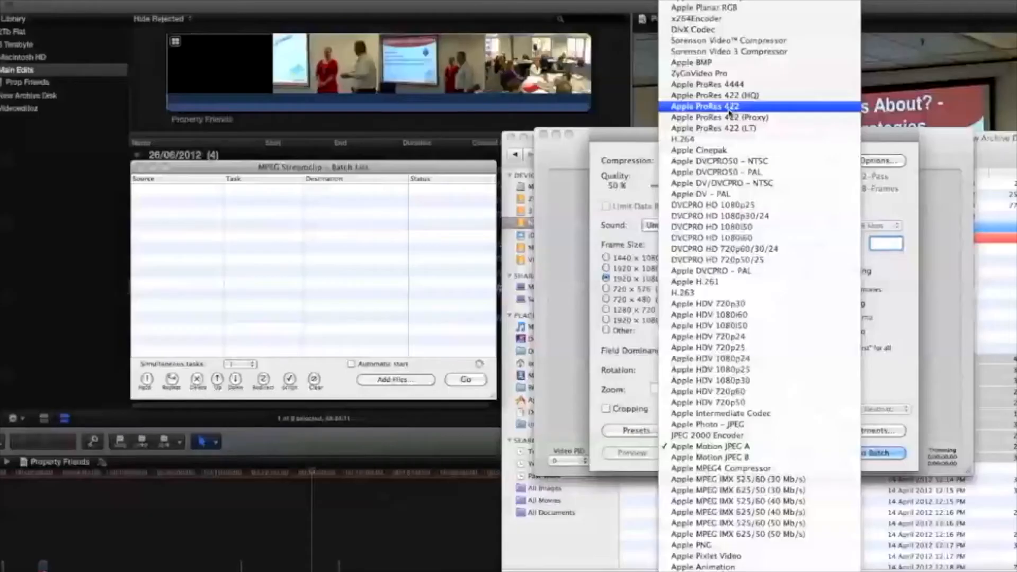
- In MPEG Streamclip's Movie Exporter, set the compression to Apple ProRes 422 and the quality to 100%
left_click(730, 108)
left_click_drag(747, 187, 841, 193)
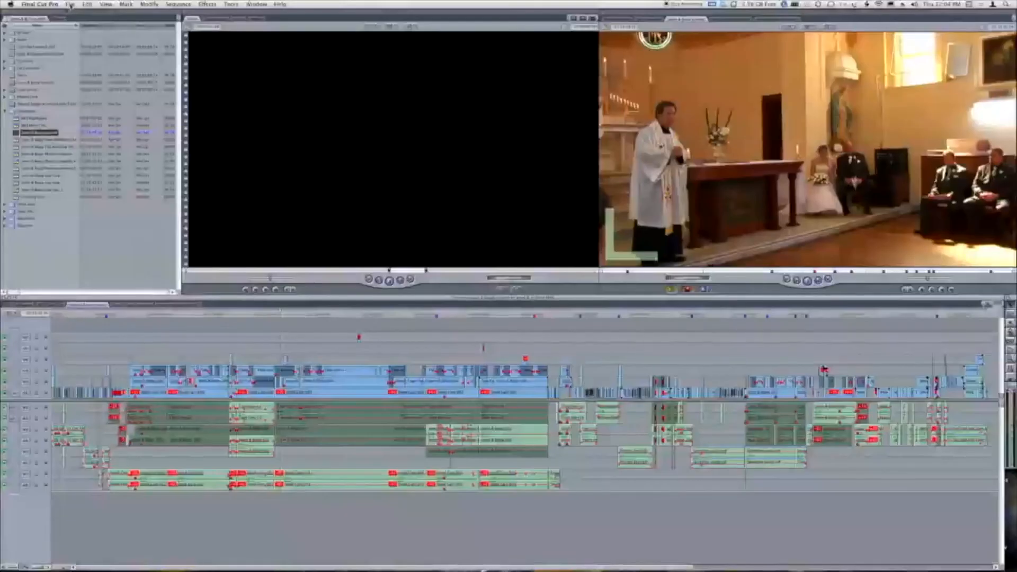
- Switch to the older Final Cut Pro version and examine its export command among the file commands
left_click(70, 5)
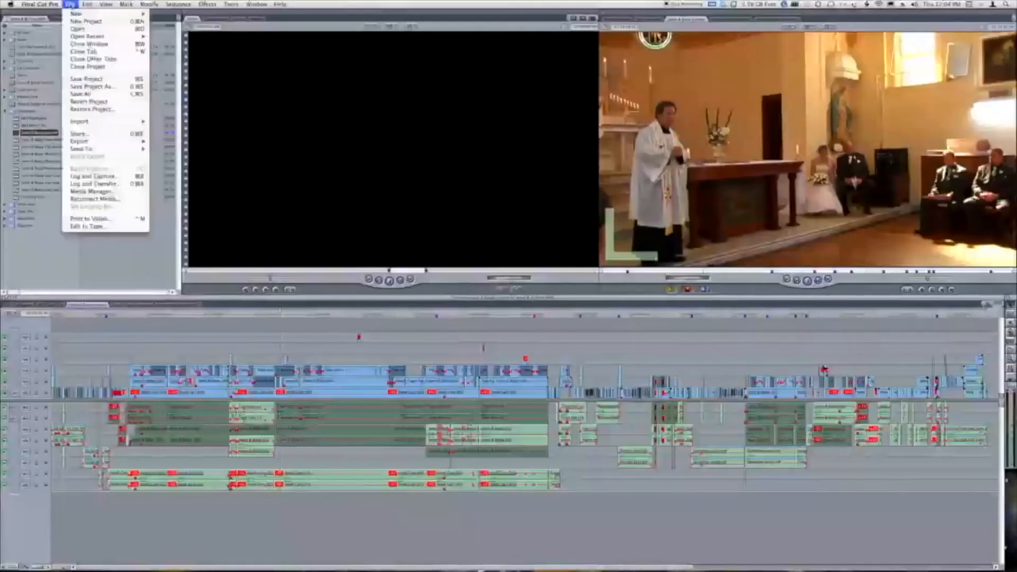
mouse_move(93, 142)
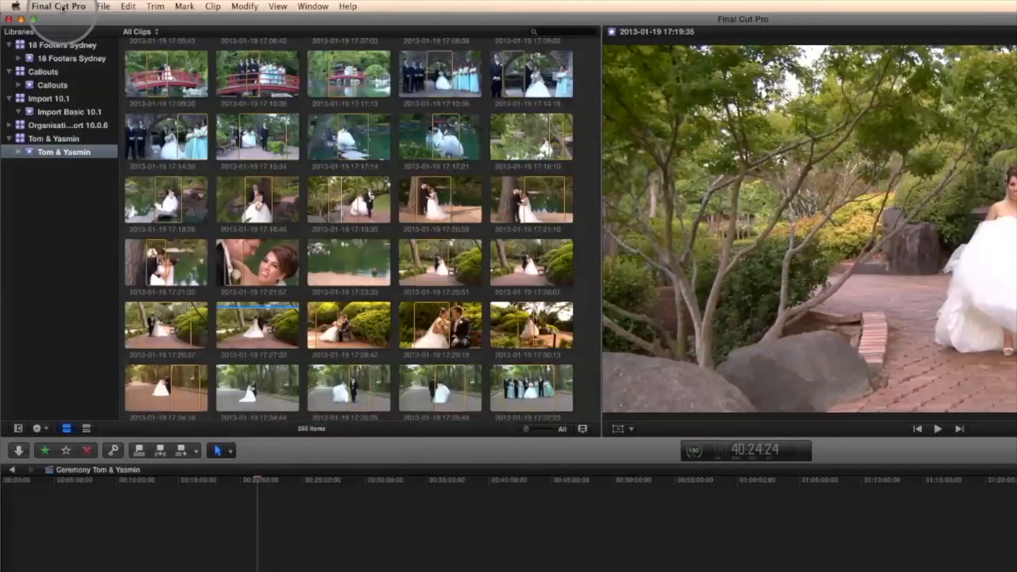
- Return to Final Cut Pro 10.1, examine the transcoding options in the Import preferences, and close the preferences
left_click(42, 5)
left_click(61, 38)
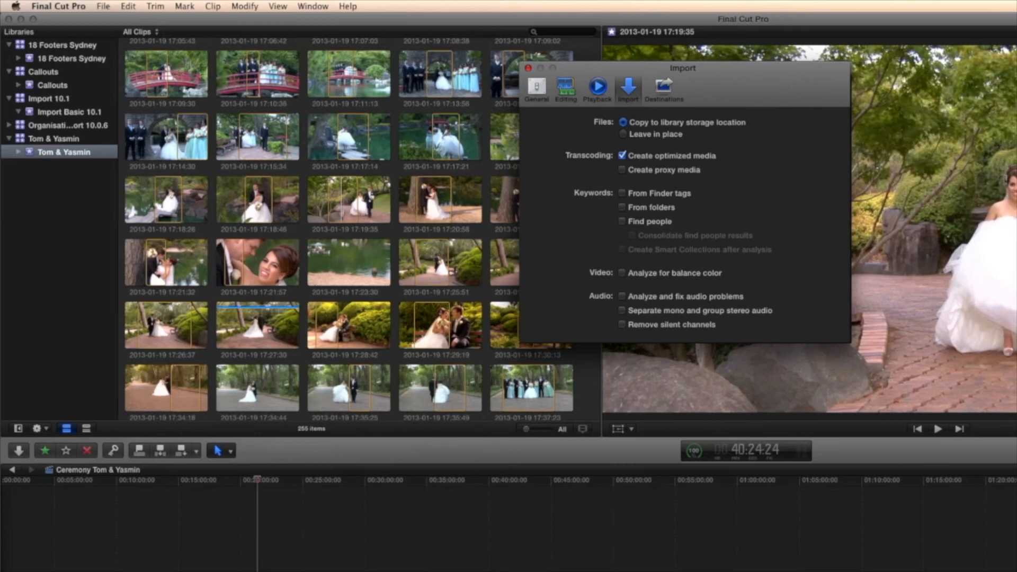
key("super+w")
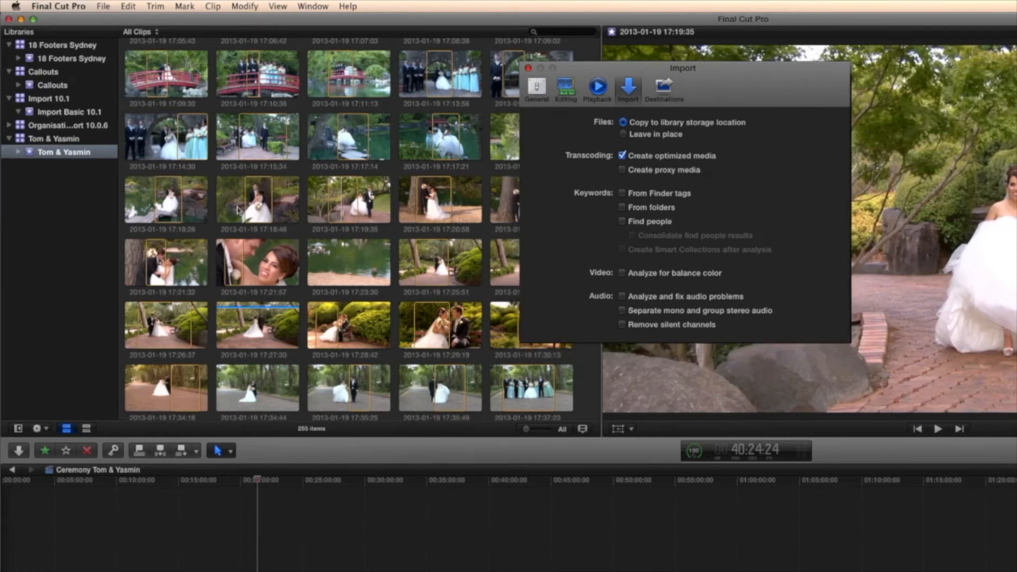
right_click(343, 196)
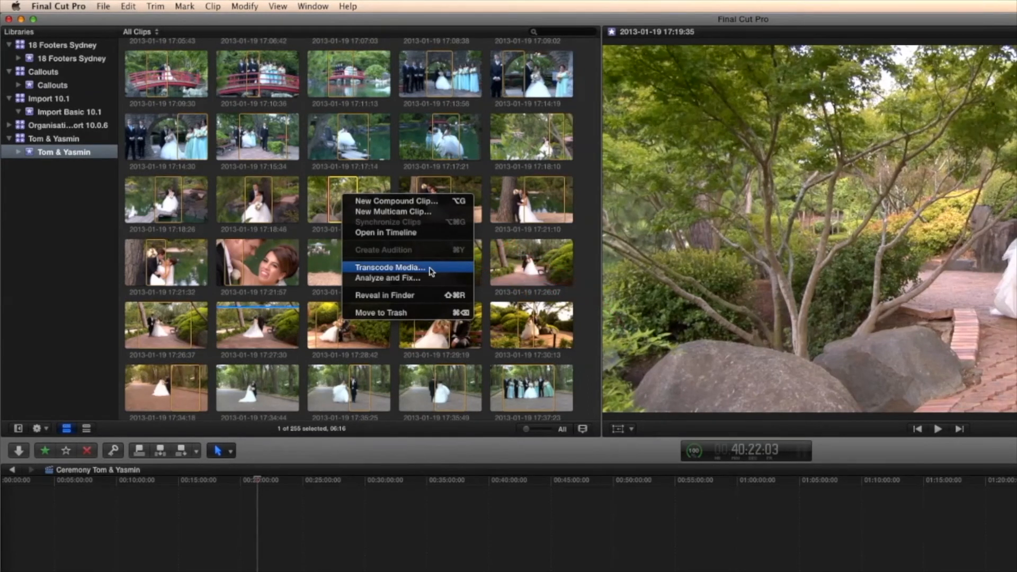
left_click(431, 269)
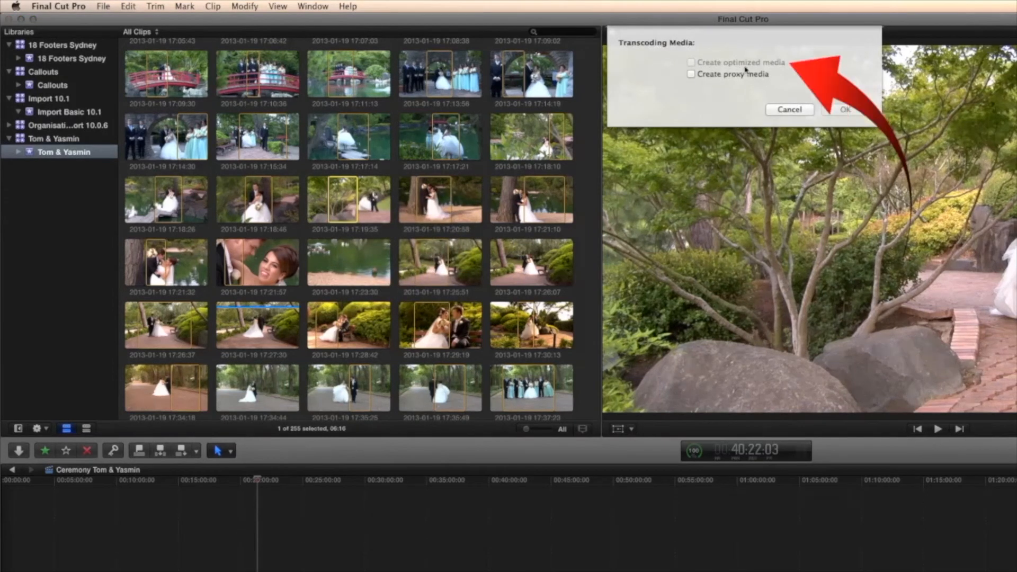
mouse_move(692, 64)
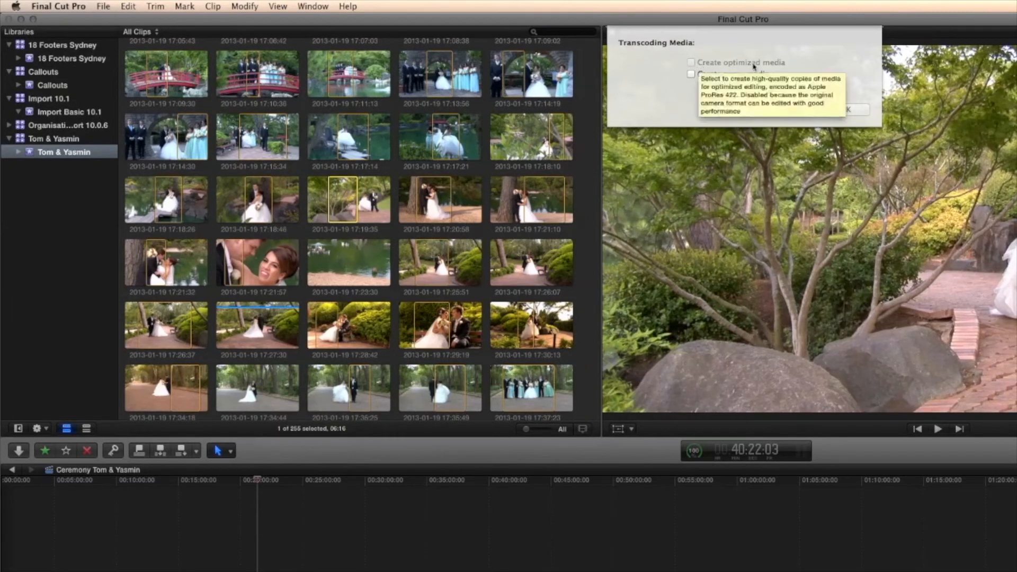
left_click(691, 75)
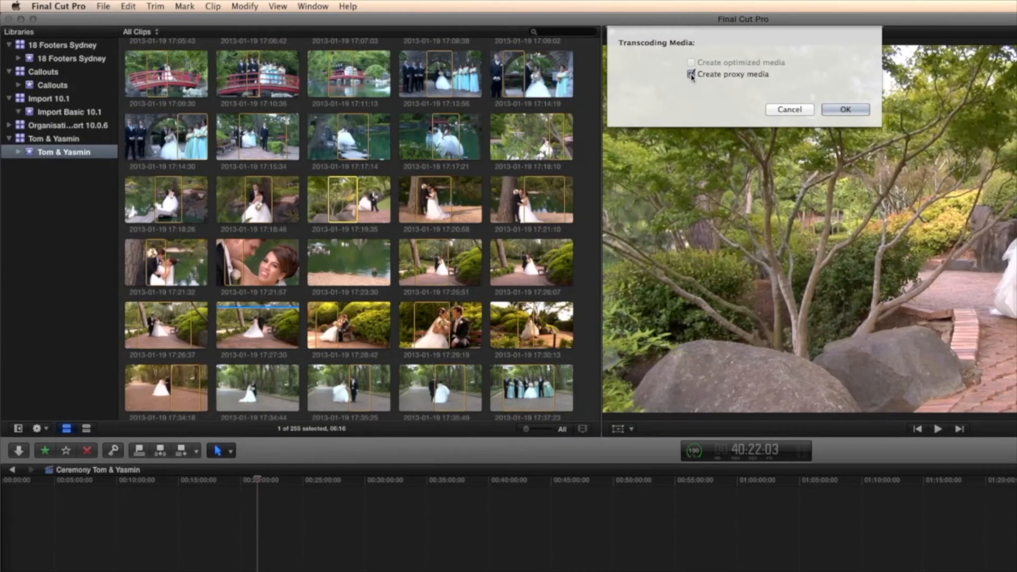
key("Return")
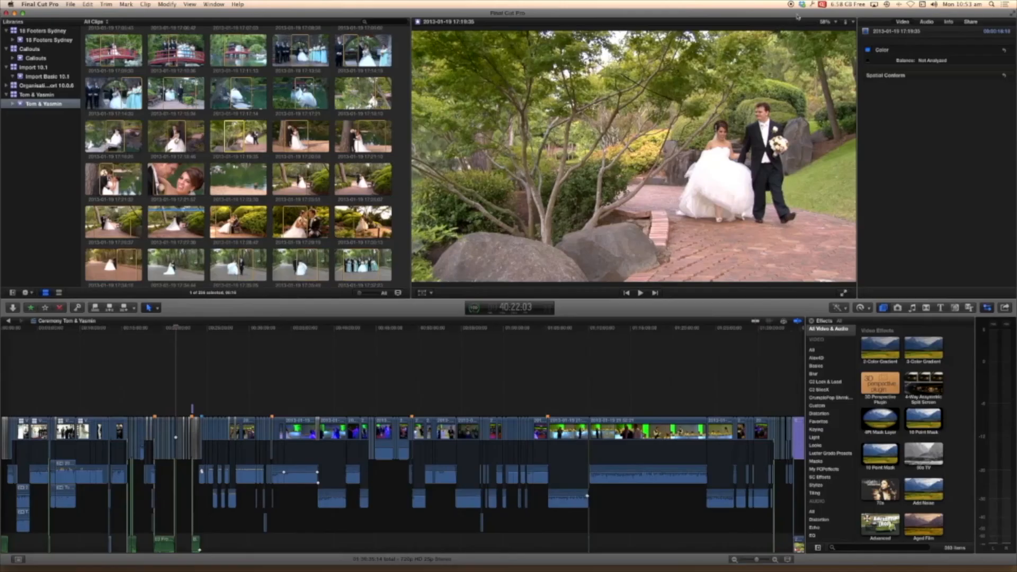
- Switch the viewer's media playback to Proxy, and set it back to Optimized/Original
left_click(853, 22)
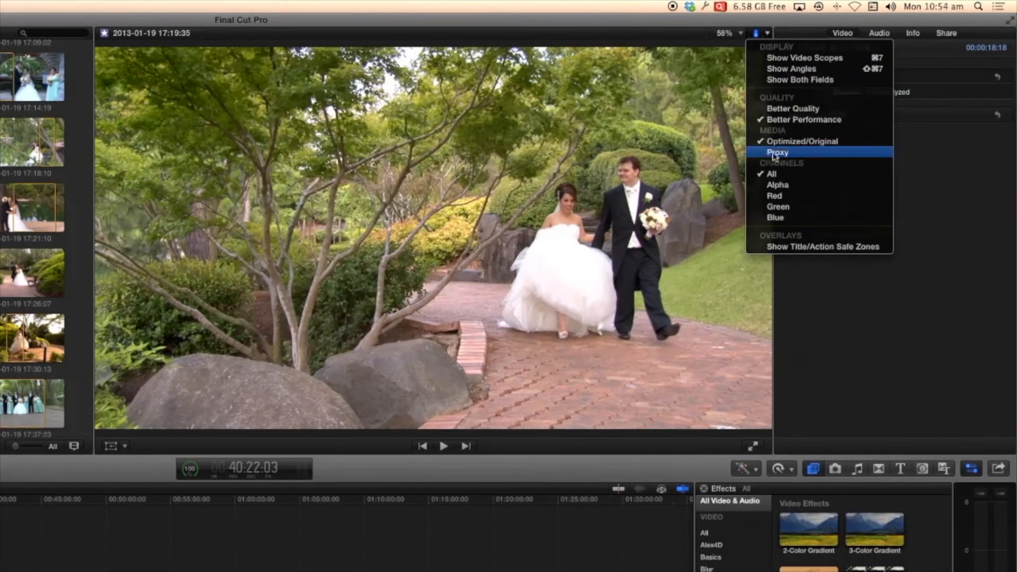
left_click(776, 152)
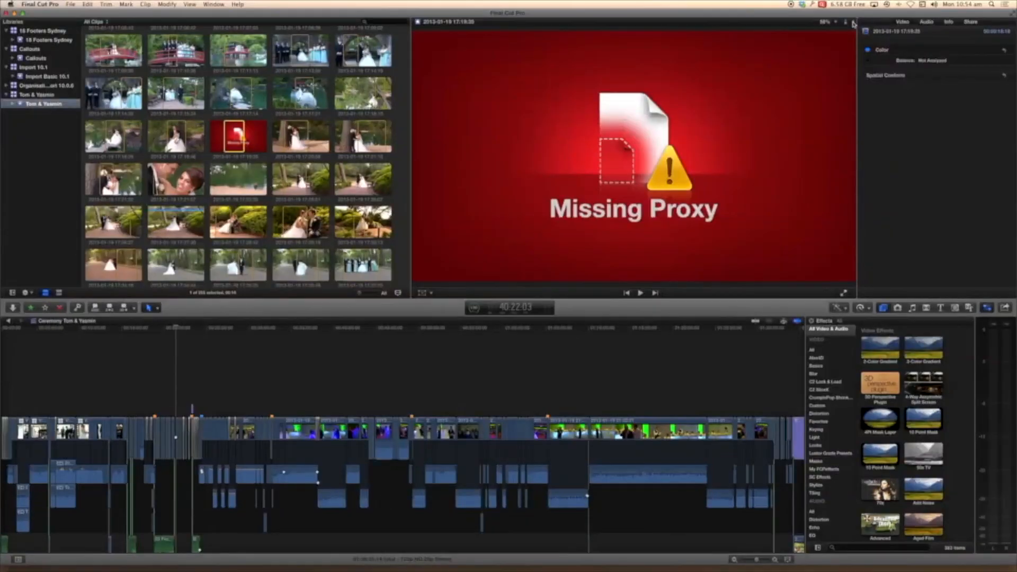
left_click(768, 35)
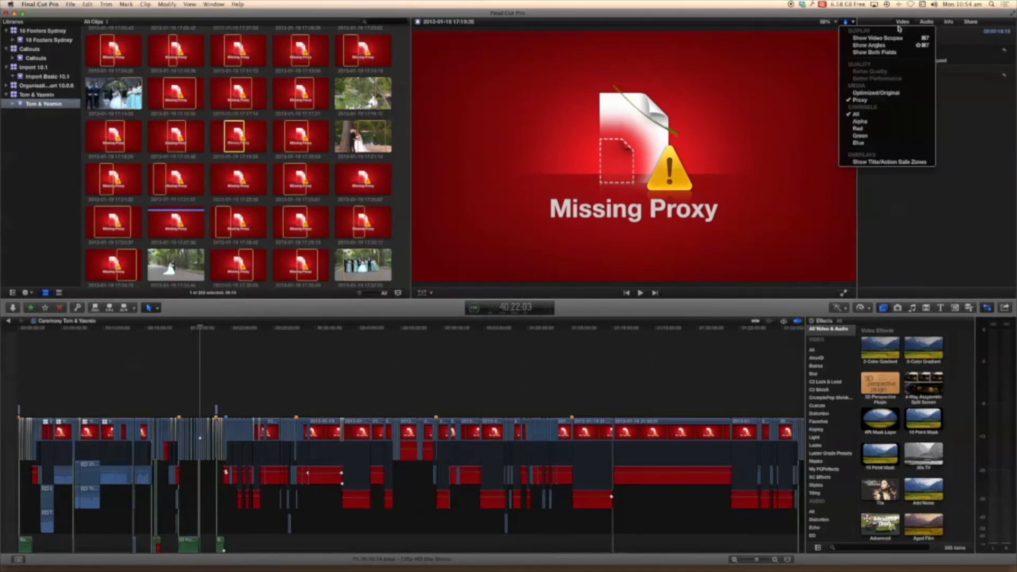
left_click(878, 94)
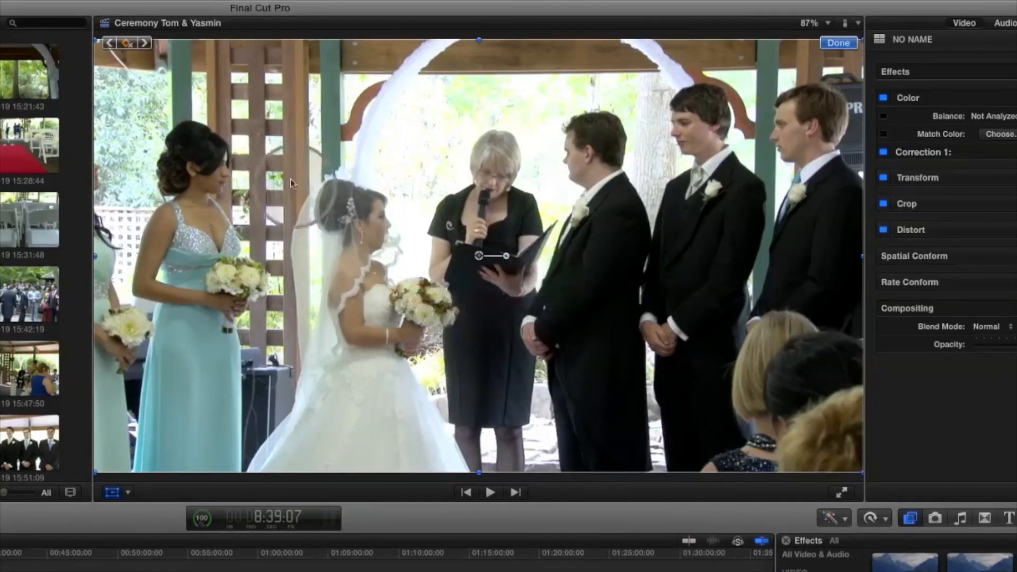
- Toggle the transform keyframe in the viewer, and add and remove an opacity keyframe on the 21:52:21 clip's 2-Color Gradient effect
left_click(128, 44)
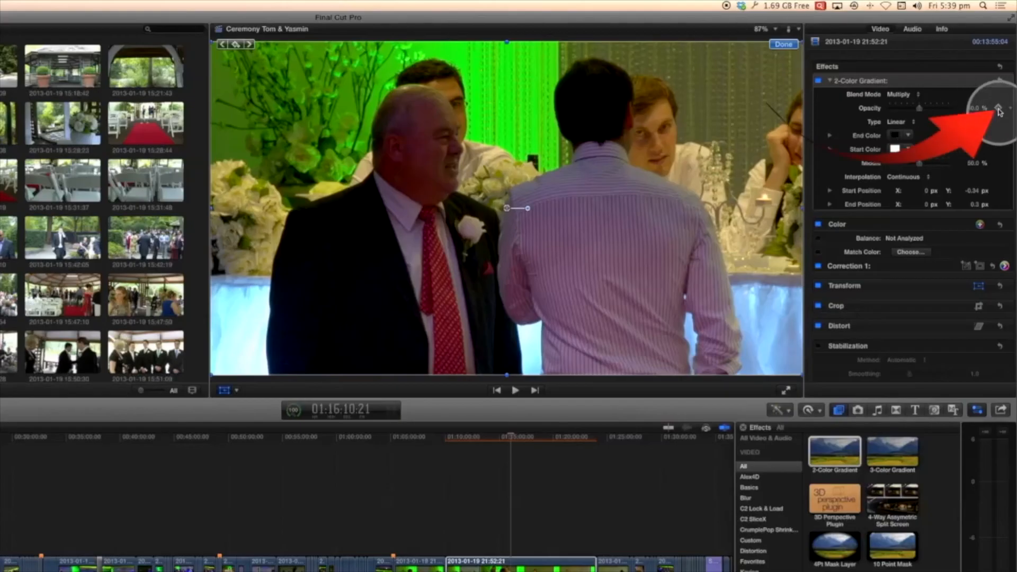
left_click(998, 108)
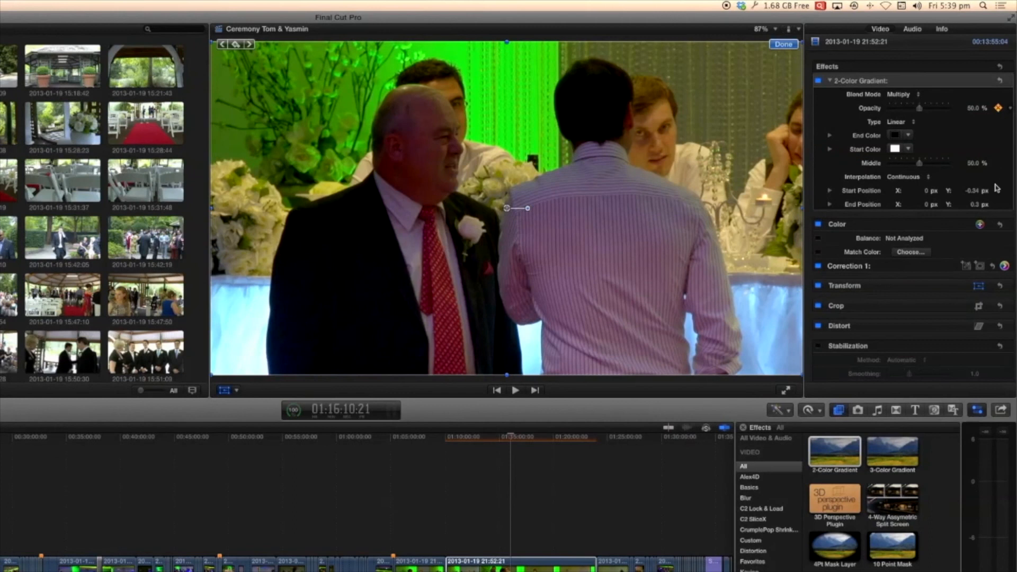
left_click(999, 109)
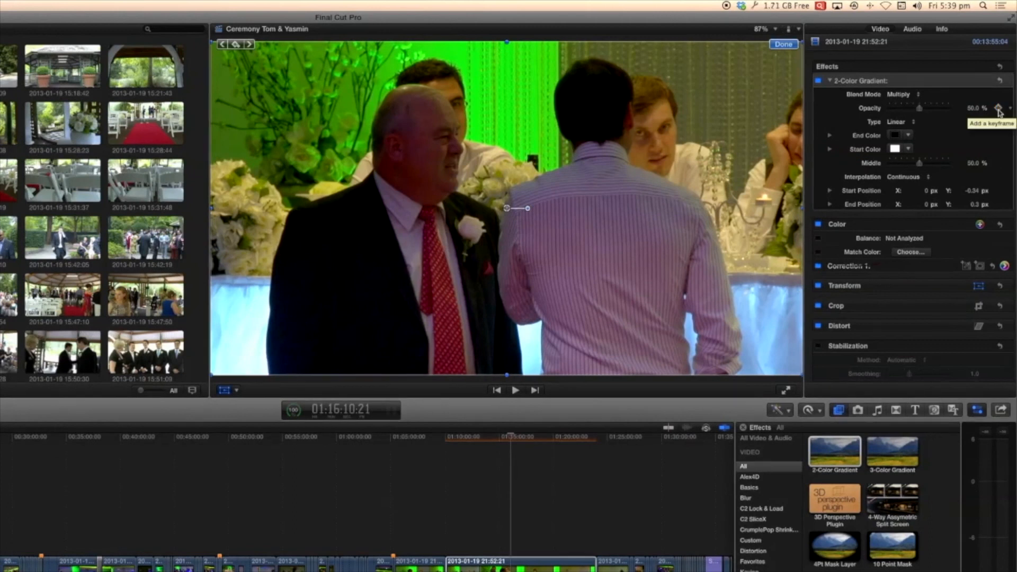